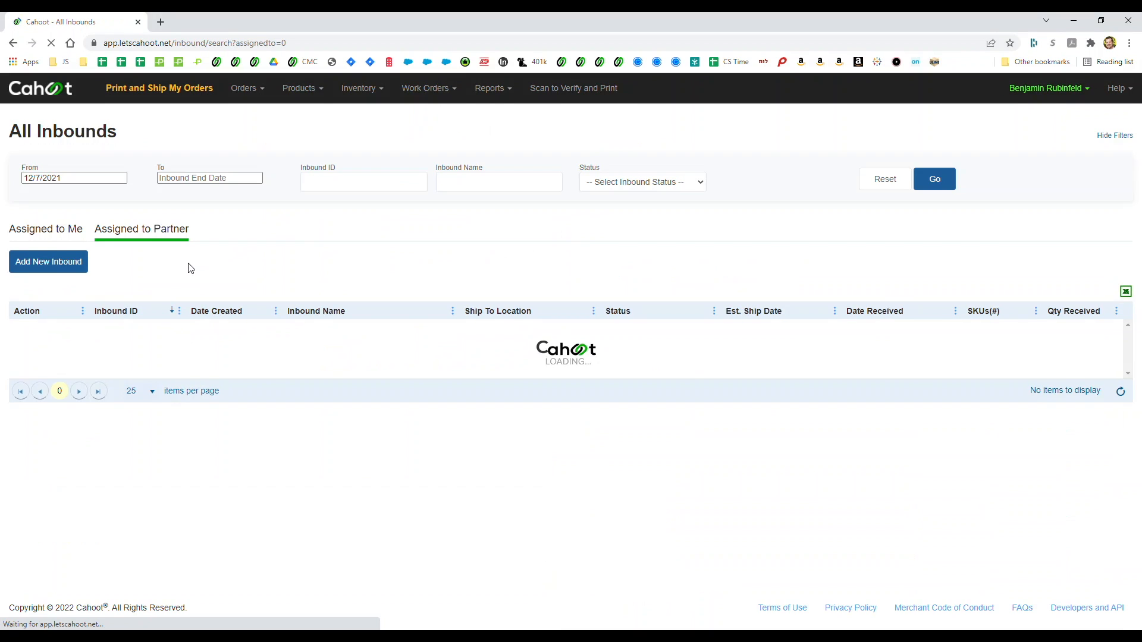
Step: Start a new inbound named with TOLO and its PO number, setting the estimated ship date and carrier pickup date to 3/8/2022
{"action": "left_click", "coordinate": [66, 261]}
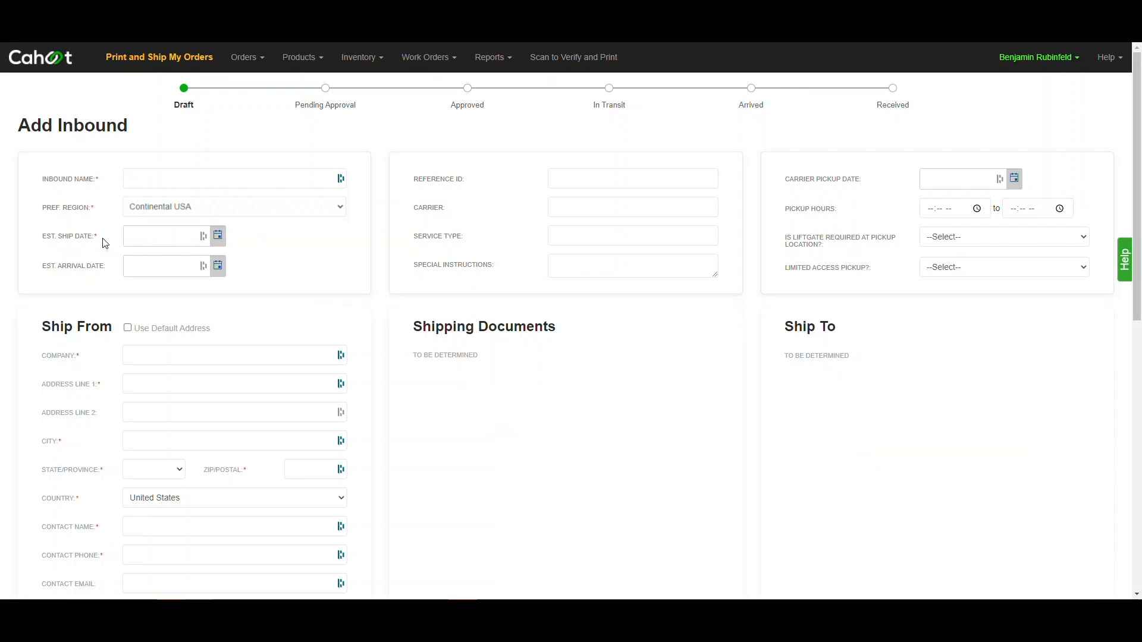
{"action": "left_click", "coordinate": [163, 183]}
{"action": "type", "text": "TOLO PO# 465A14"}
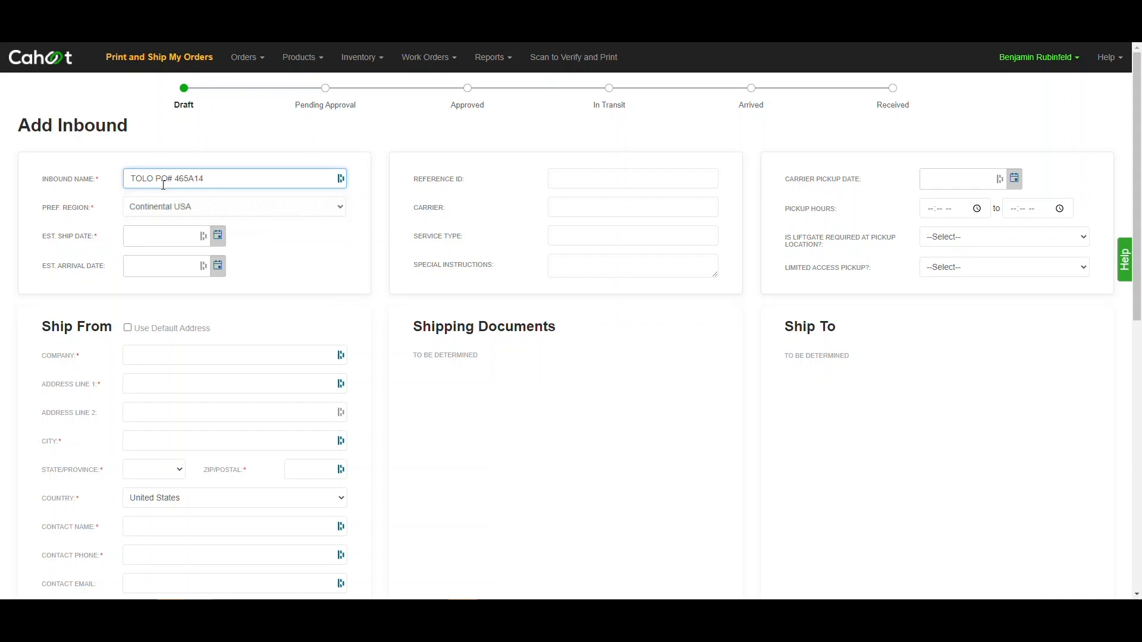
{"action": "left_click", "coordinate": [159, 233]}
{"action": "type", "text": "3/8/2022"}
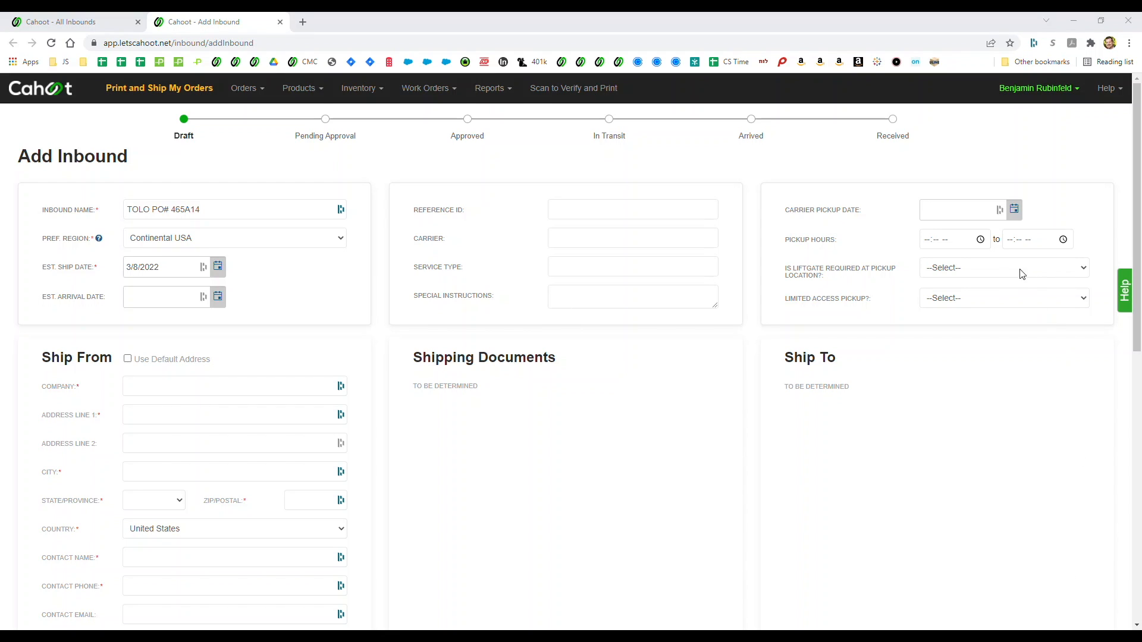
{"action": "left_click", "coordinate": [1014, 209]}
{"action": "left_click", "coordinate": [975, 289]}
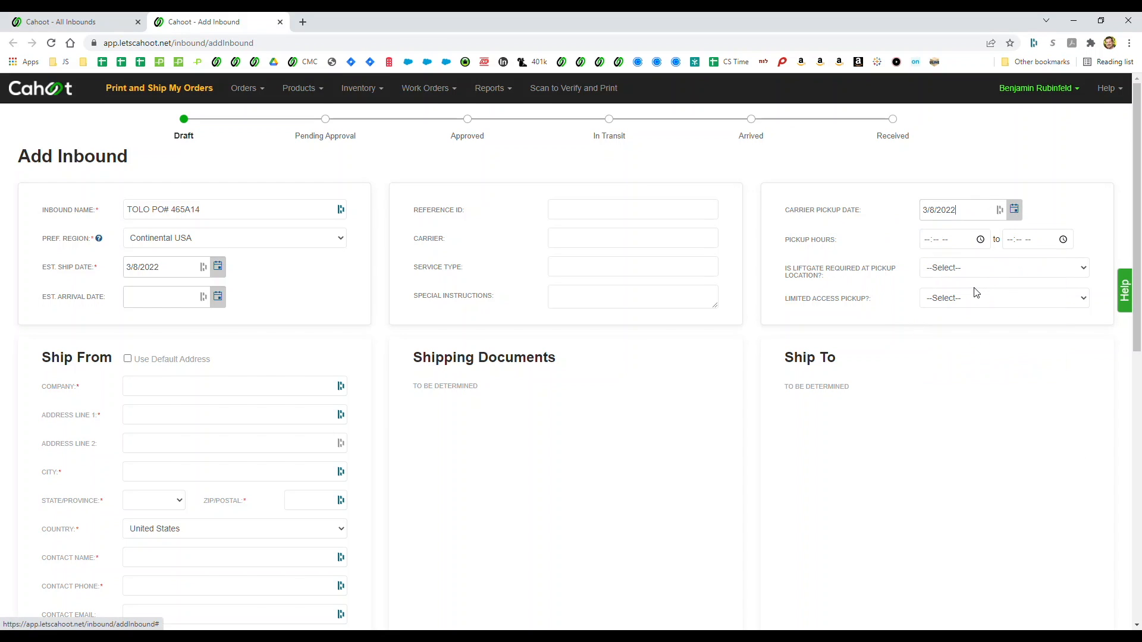
{"action": "left_click", "coordinate": [982, 240]}
{"action": "left_click", "coordinate": [979, 243]}
{"action": "left_click", "coordinate": [979, 244]}
{"action": "left_click", "coordinate": [921, 502]}
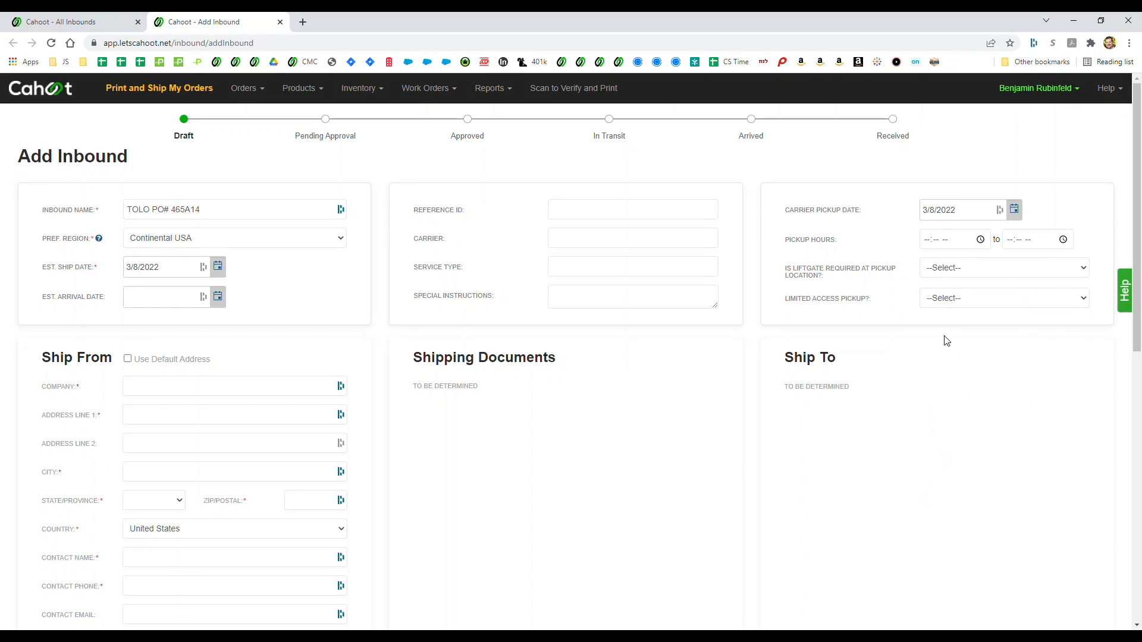
Step: Answer No for both liftgate requirement and limited access pickup, and use the default address as the ship-from address
{"action": "left_click", "coordinate": [962, 268]}
{"action": "left_click", "coordinate": [961, 304]}
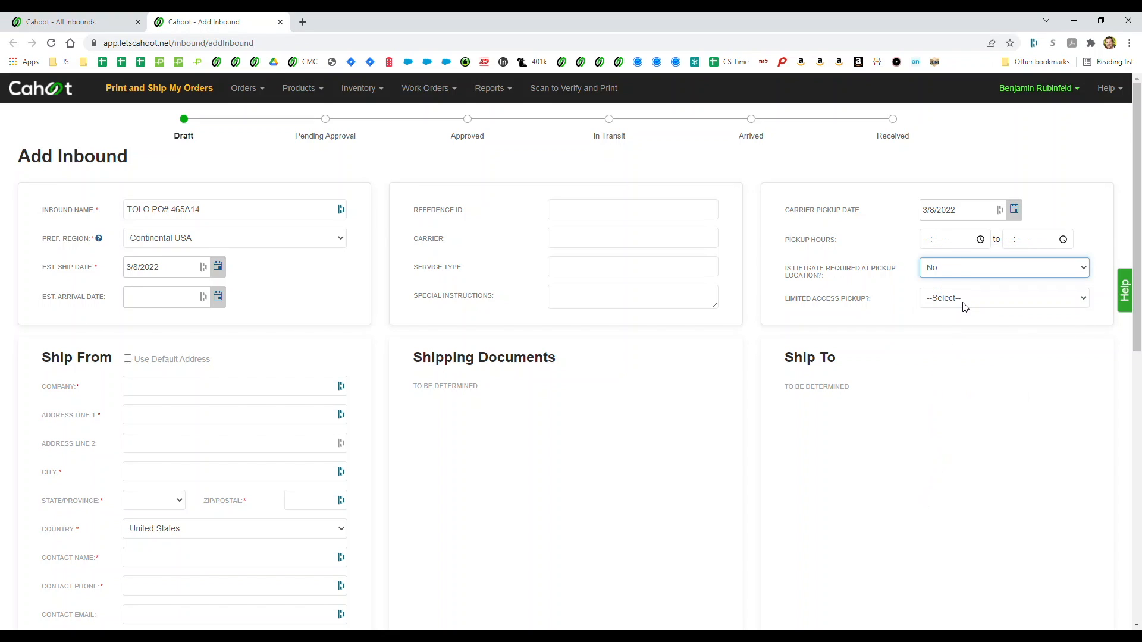
{"action": "left_click", "coordinate": [935, 300]}
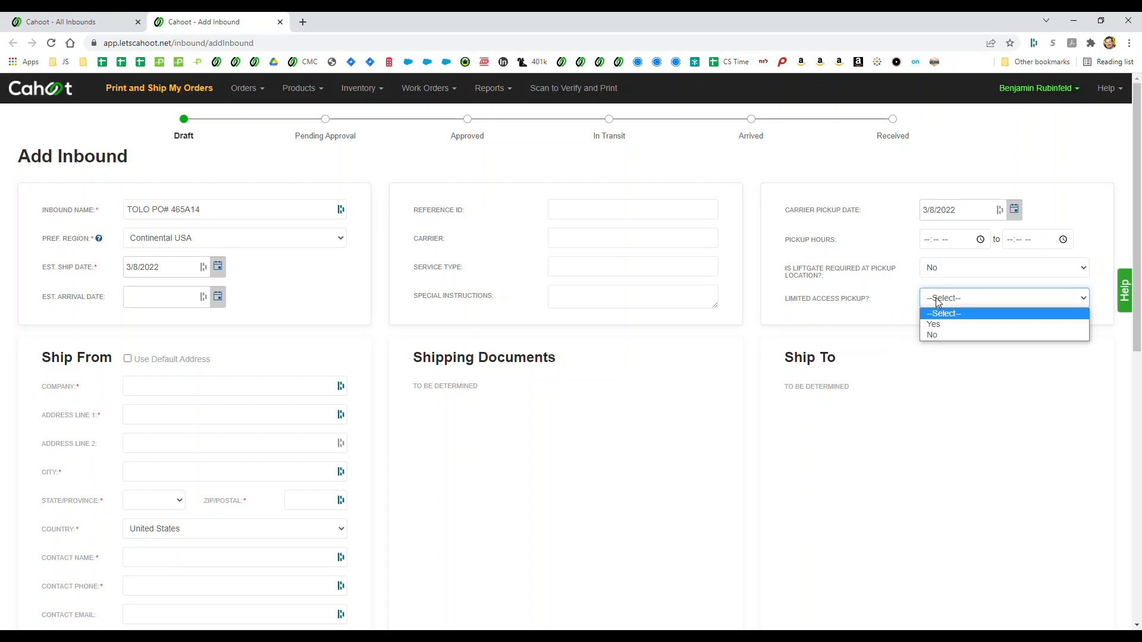
{"action": "left_click", "coordinate": [941, 332]}
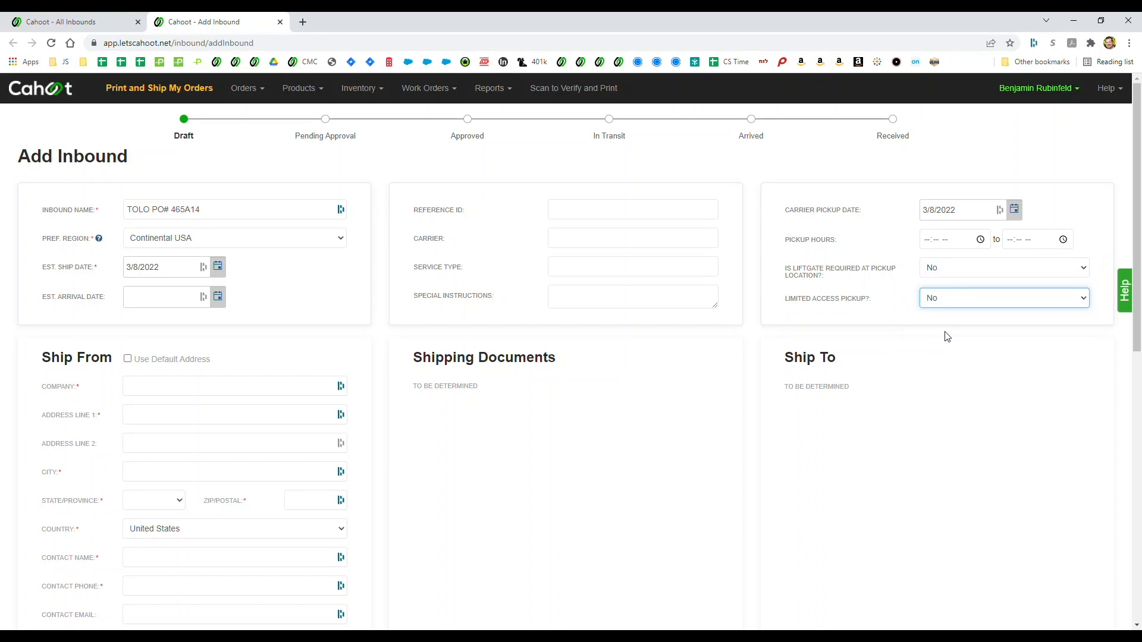
{"action": "scroll", "coordinate": [939, 333], "scroll_direction": "down", "scroll_amount": 2}
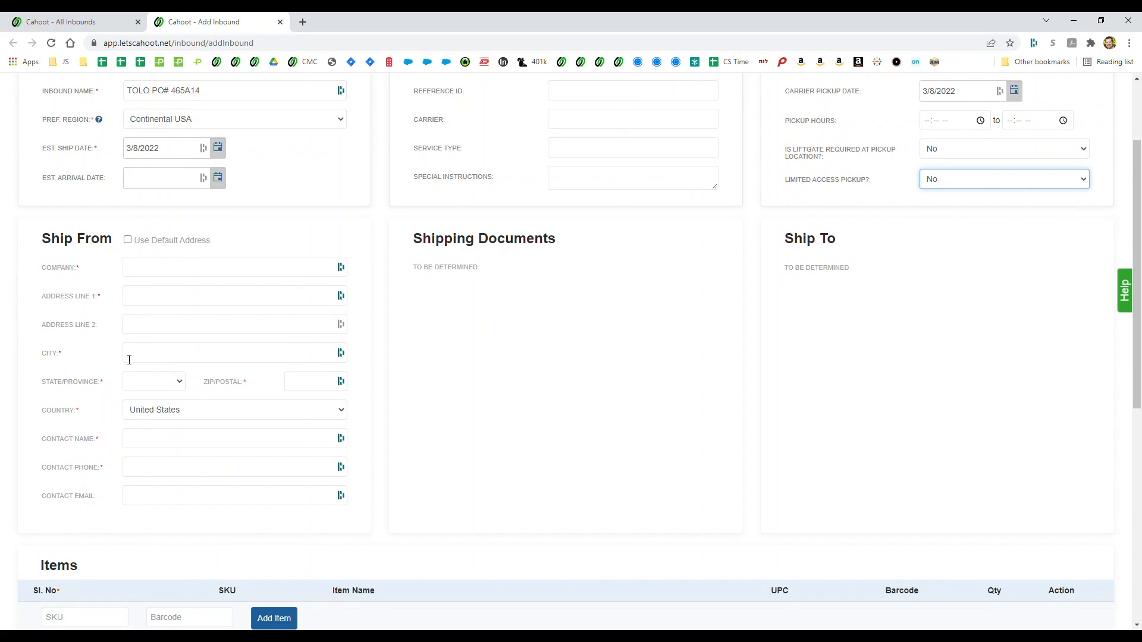
{"action": "left_click", "coordinate": [128, 240]}
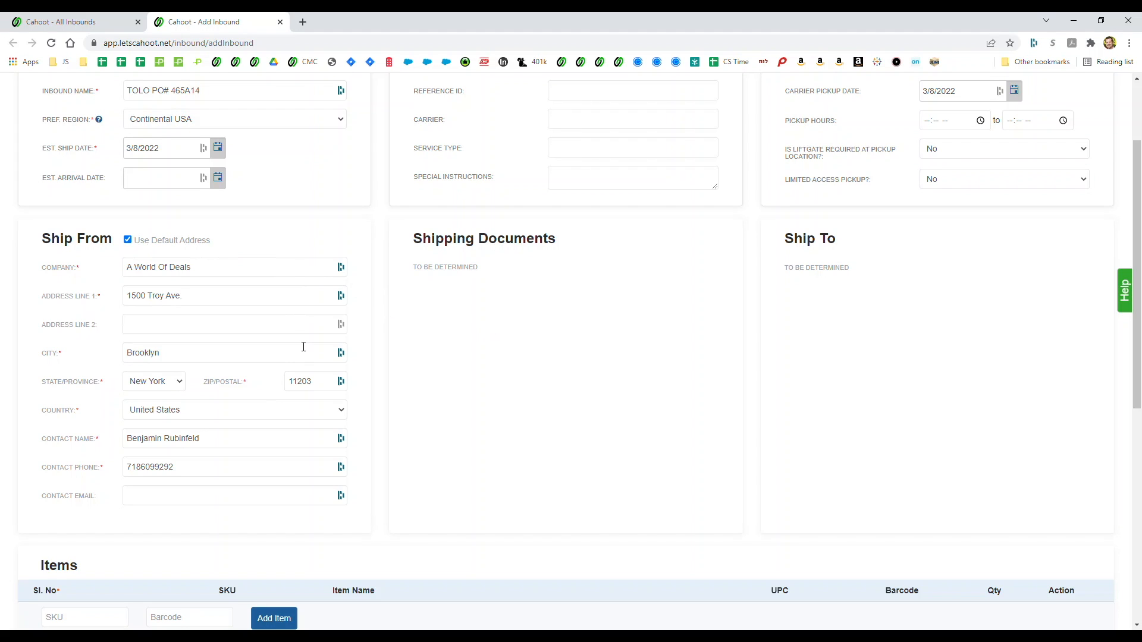
Step: Add the item with SKU 45-XNL6-DJ28 to the inbound
{"action": "scroll", "coordinate": [479, 408], "scroll_direction": "down", "scroll_amount": 5}
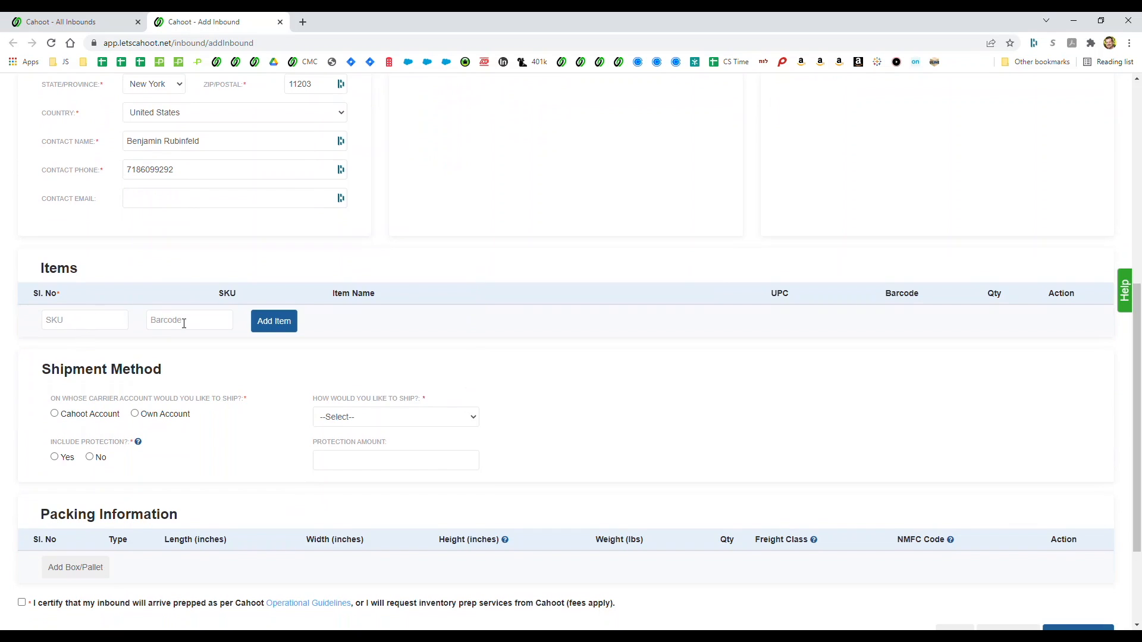
{"action": "left_click", "coordinate": [73, 320]}
{"action": "type", "text": "45-XNL6-DJ28"}
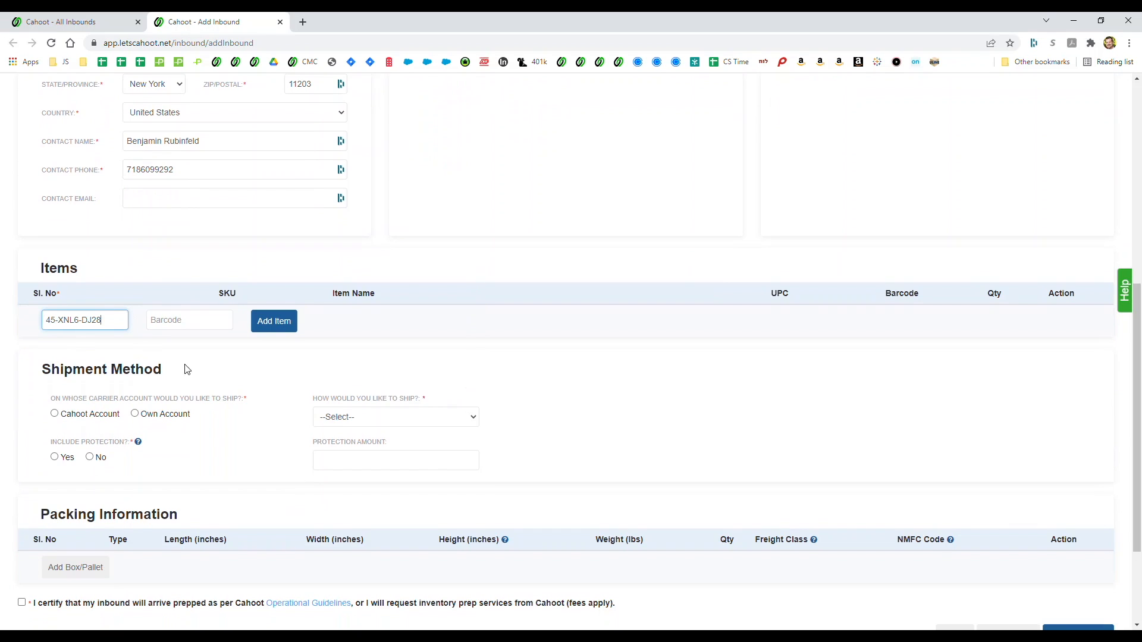
{"action": "left_click", "coordinate": [273, 326]}
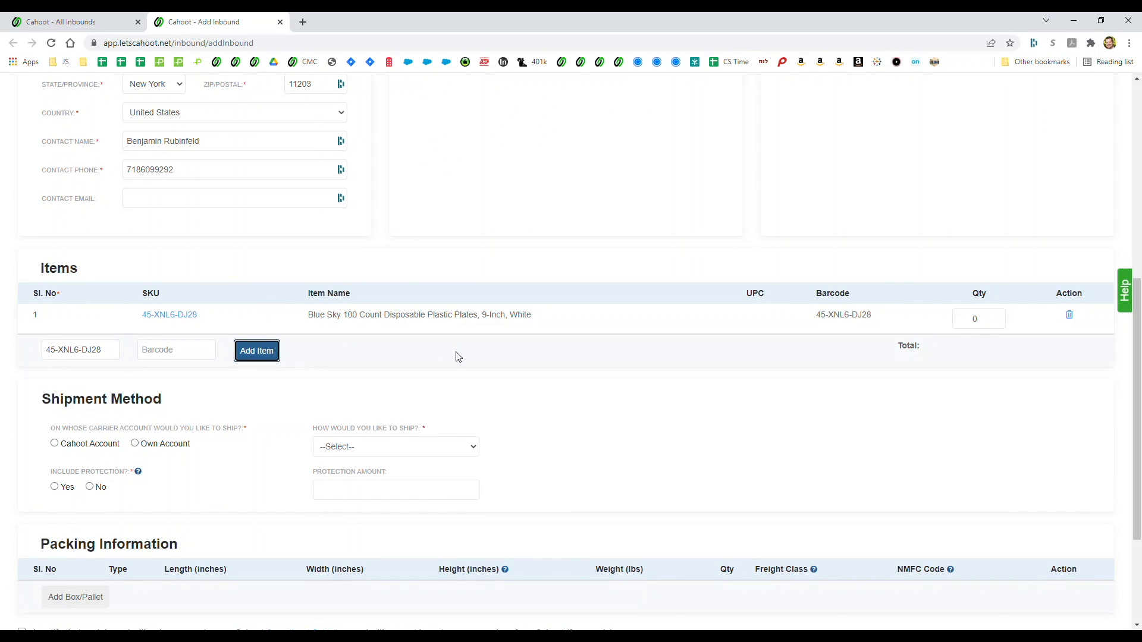
Step: Clear the SKU entry and add 050-PAPER-MED-CUPS-CASE, 050-SOLO-PAPER-MED-CUPS and 075-2050 from the product search
{"action": "scroll", "coordinate": [522, 384], "scroll_direction": "down", "scroll_amount": 1}
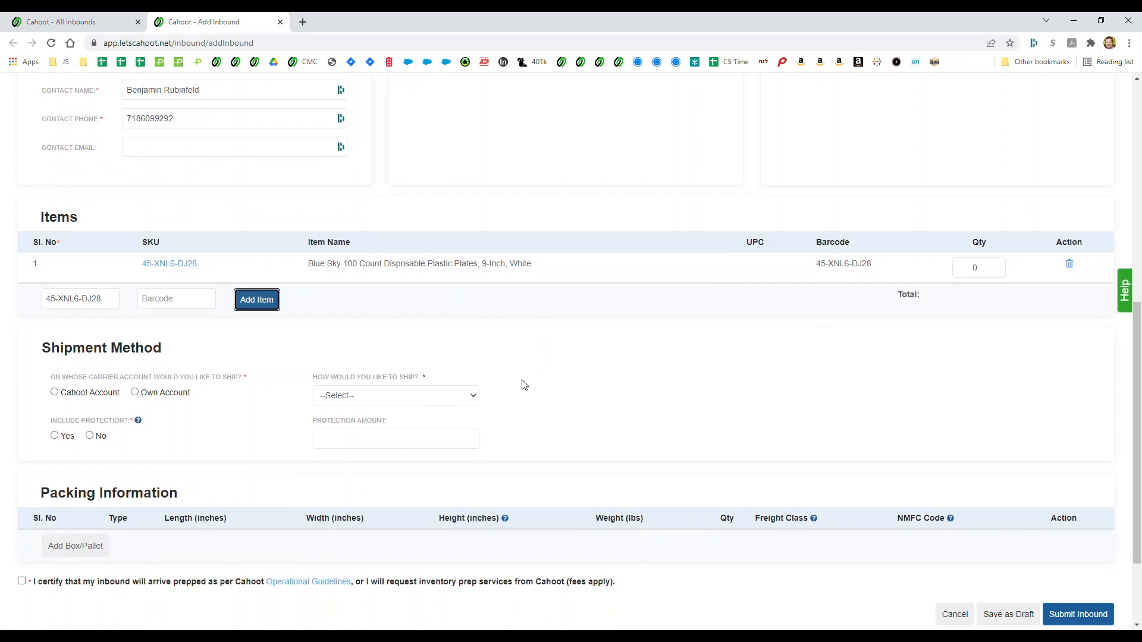
{"action": "left_click_drag", "start_coordinate": [118, 292], "coordinate": [22, 298]}
{"action": "key", "text": "BackSpace"}
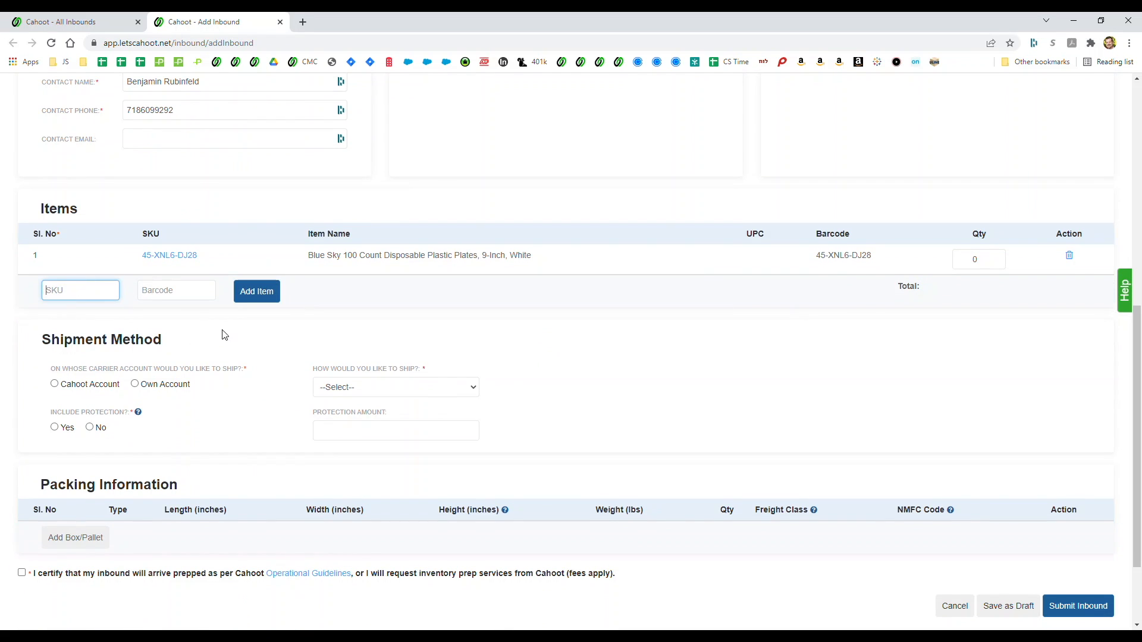
{"action": "left_click", "coordinate": [257, 297]}
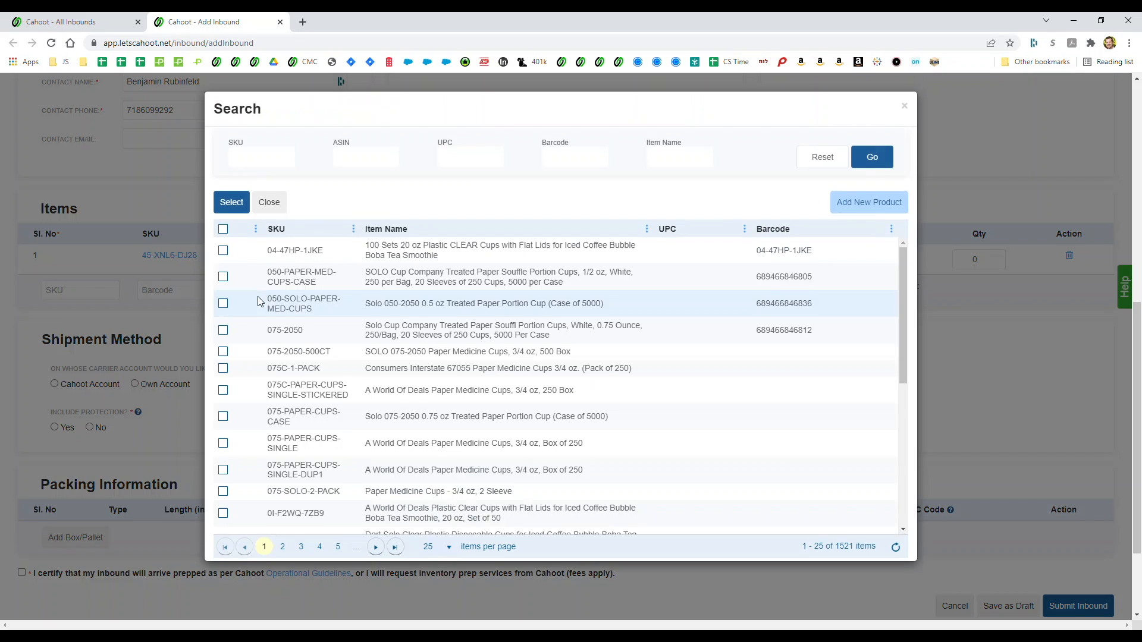
{"action": "left_click", "coordinate": [223, 278]}
{"action": "left_click", "coordinate": [223, 304]}
{"action": "left_click", "coordinate": [237, 202]}
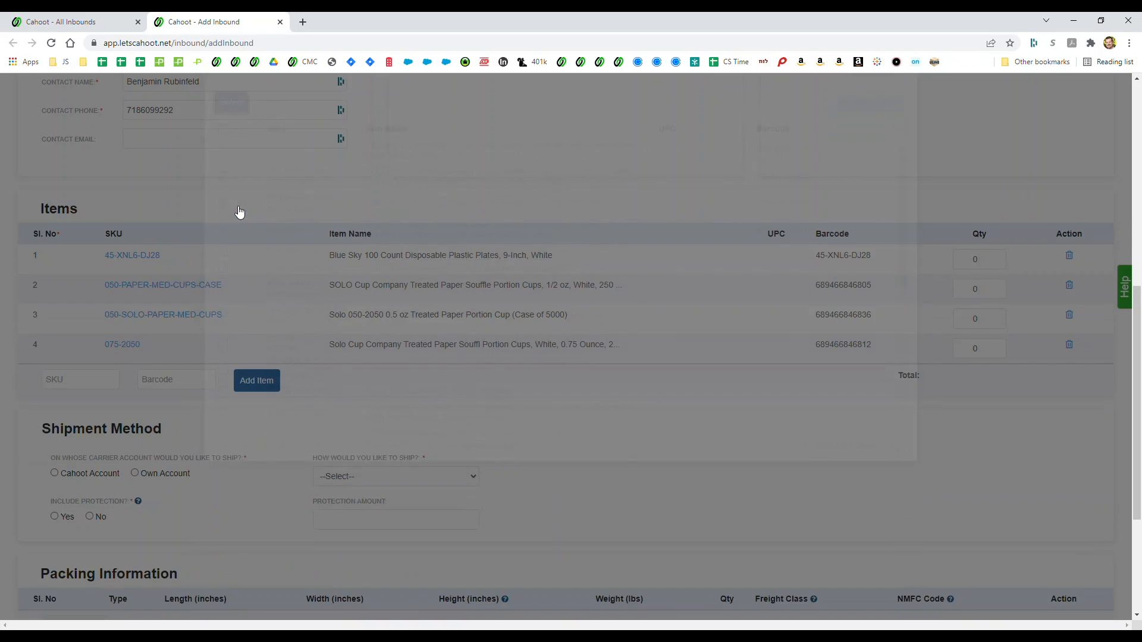
Step: Start a new product from the inbound's product search and set its channel to Amazon
{"action": "left_click", "coordinate": [246, 389]}
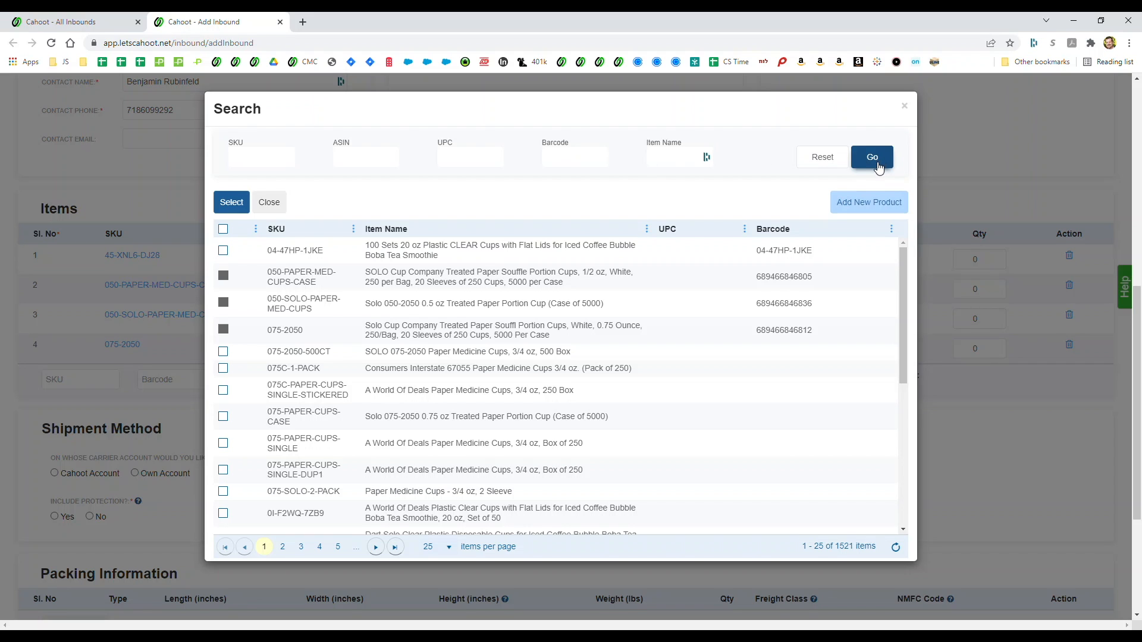
{"action": "left_click", "coordinate": [871, 206]}
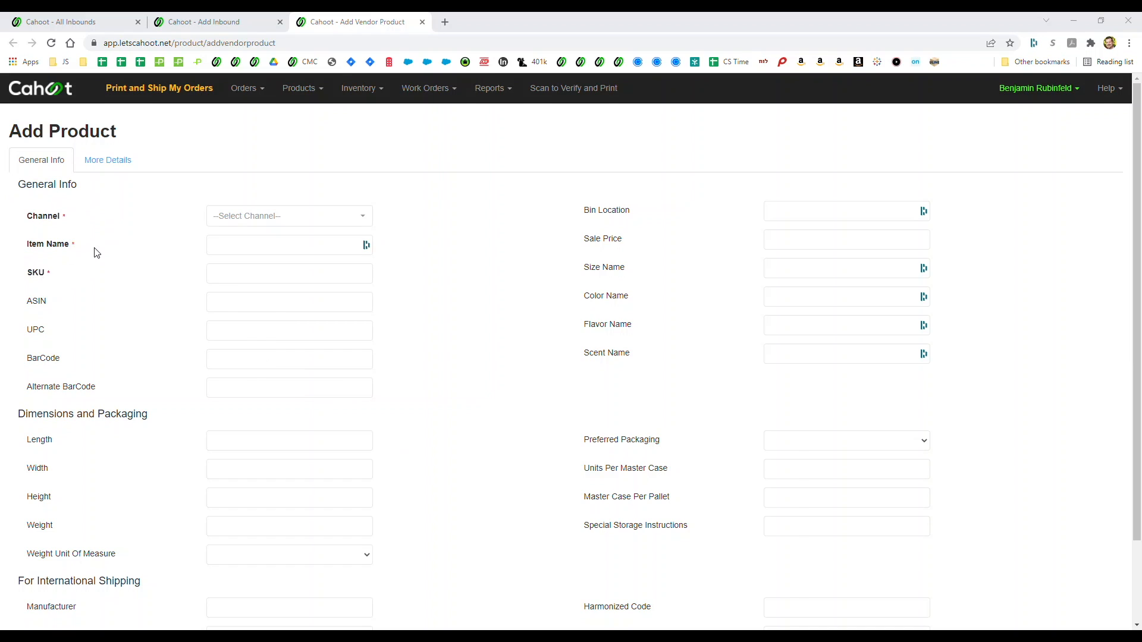
{"action": "left_click", "coordinate": [229, 216]}
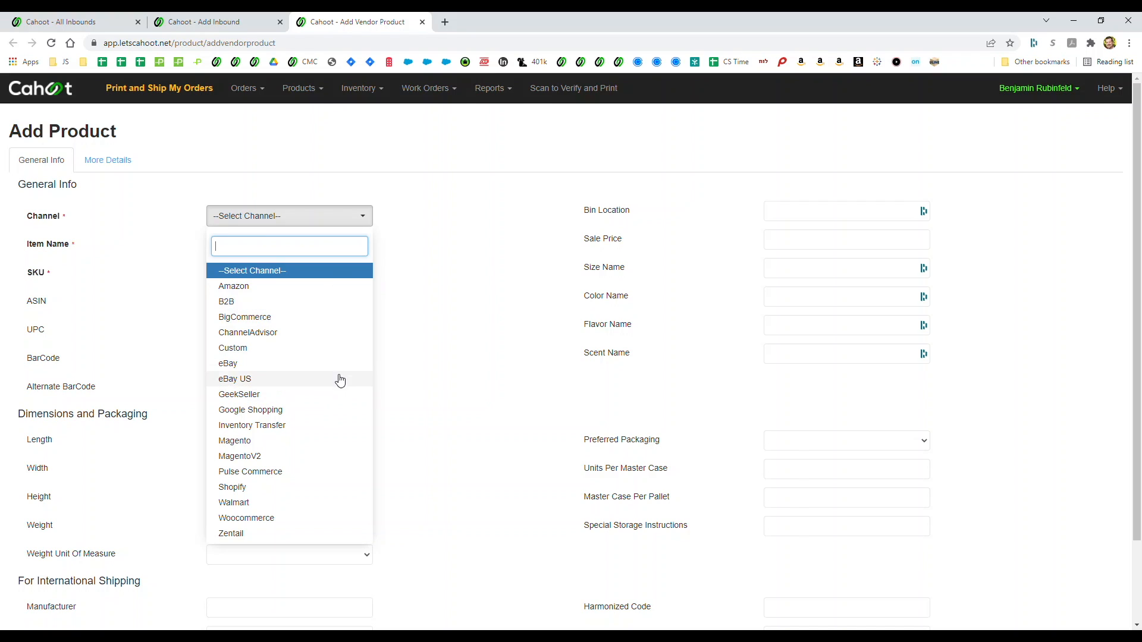
{"action": "left_click", "coordinate": [300, 288]}
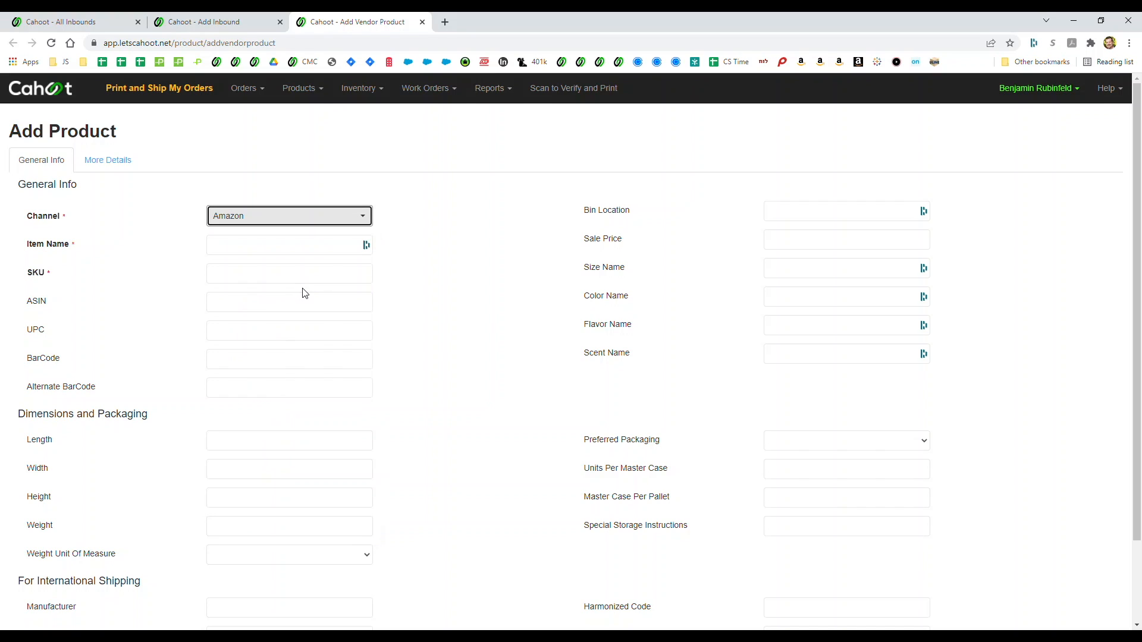
Step: Enter "Hershey's All Chocolate Pieces, 150 Pcs, 90 Ounce Bag" as the item name and HSHY_150_COUNT as the SKU
{"action": "left_click", "coordinate": [288, 247]}
{"action": "key", "text": "ctrl+v"}
{"action": "key", "text": "alt+Tab"}
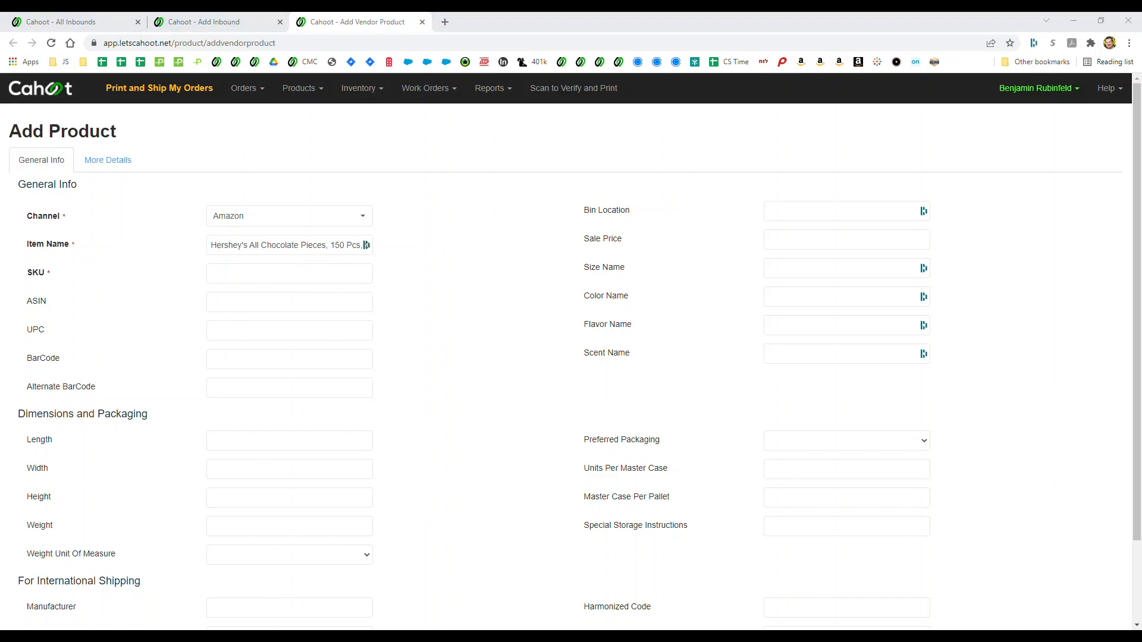
{"action": "left_click", "coordinate": [263, 277]}
{"action": "type", "text": "HSHY_150_COUNT"}
{"action": "left_click", "coordinate": [468, 319]}
{"action": "left_click", "coordinate": [301, 88]}
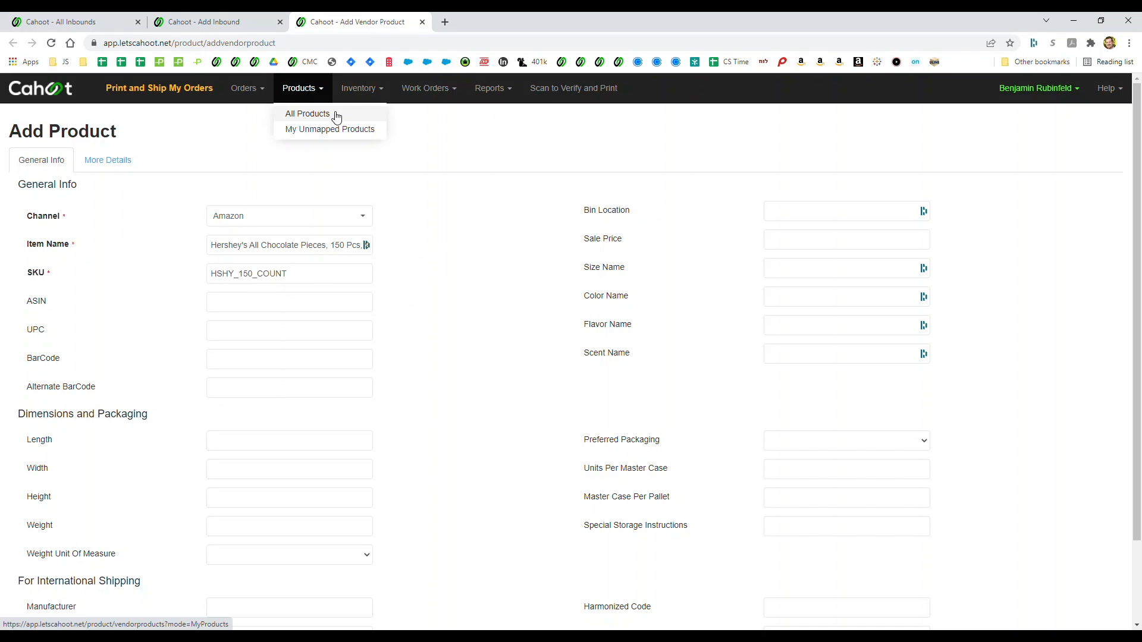
{"action": "left_click", "coordinate": [422, 227]}
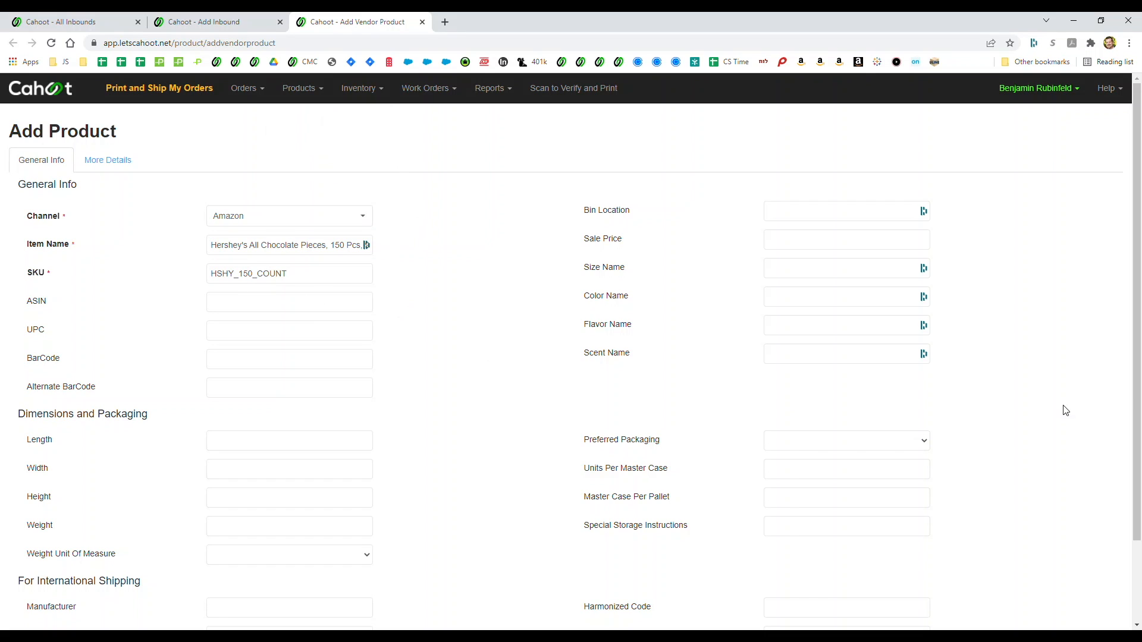
Step: Copy the new product's SKU and save the product with the special storage instructions "Store below 85 degrees"
{"action": "left_click_drag", "start_coordinate": [288, 274], "coordinate": [211, 271]}
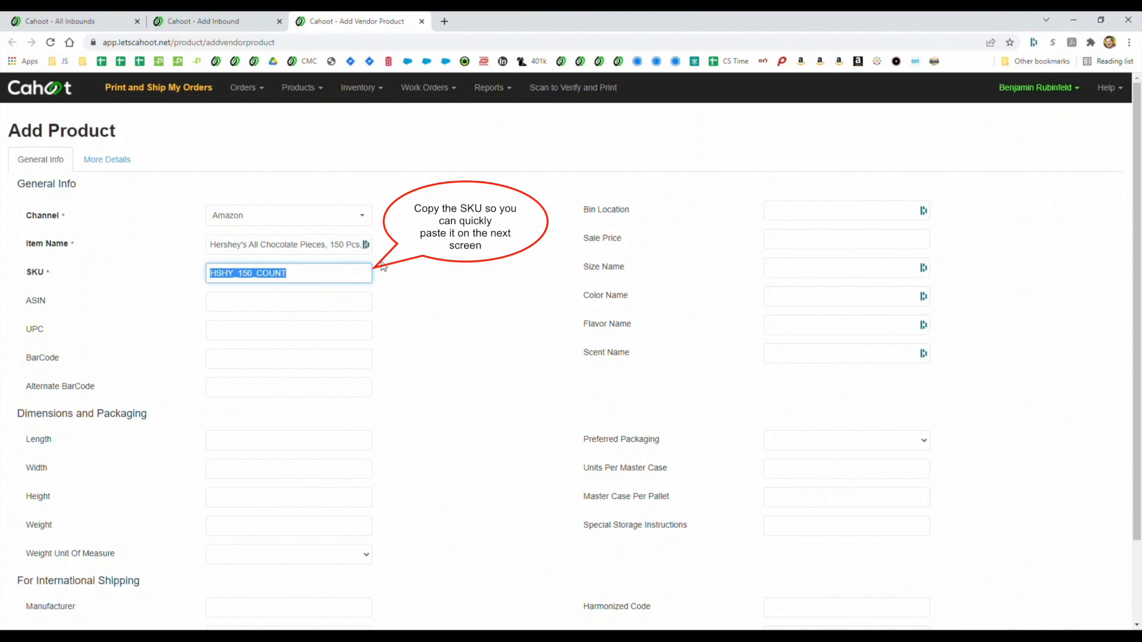
{"action": "left_click", "coordinate": [257, 359]}
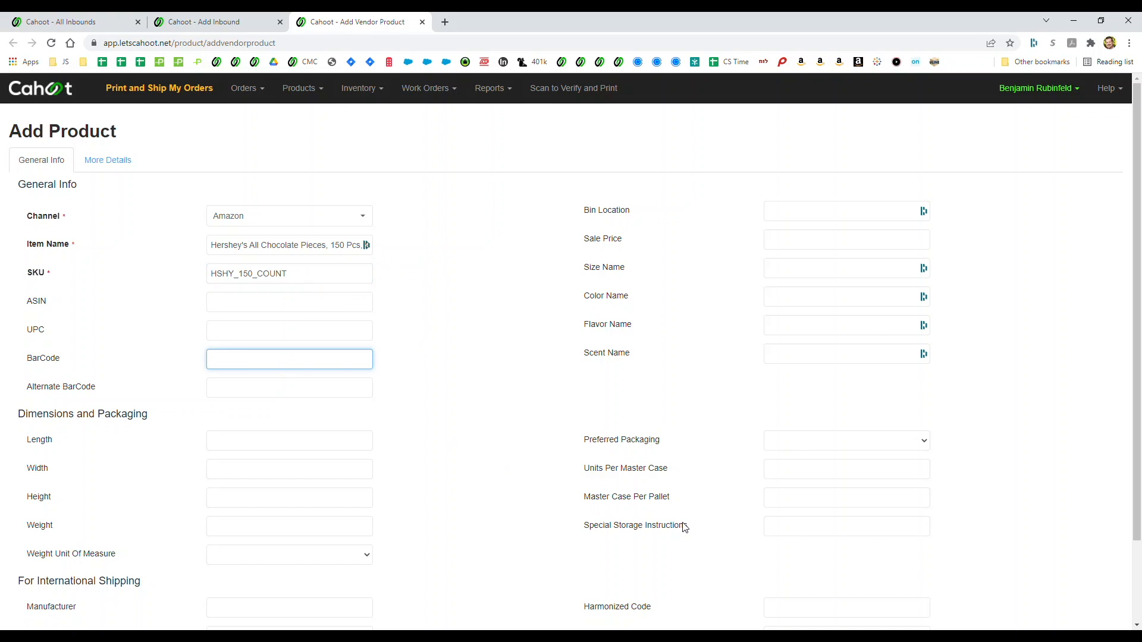
{"action": "left_click", "coordinate": [792, 526]}
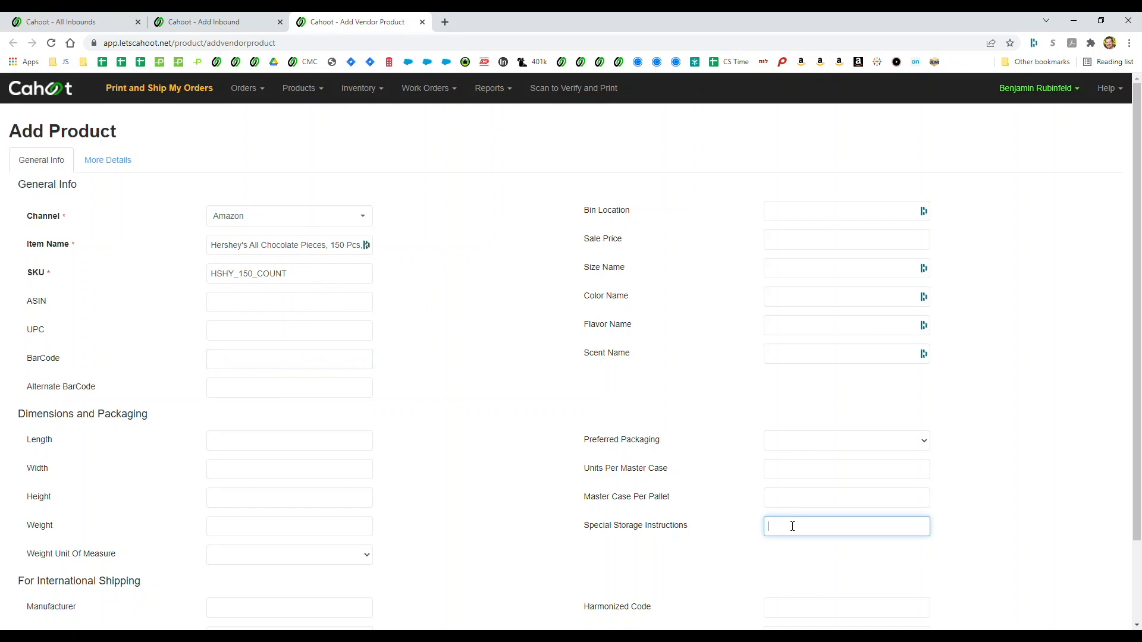
{"action": "type", "text": "Store below 85degrees"}
{"action": "left_click", "coordinate": [824, 525]}
{"action": "left_click", "coordinate": [826, 565]}
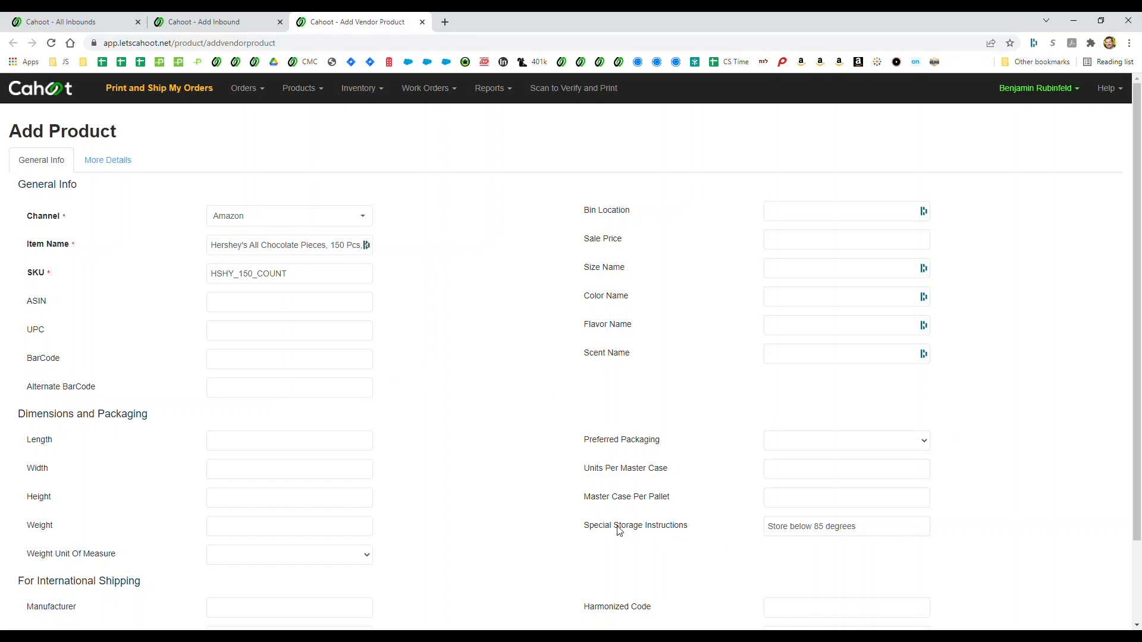
{"action": "left_click", "coordinate": [1081, 573]}
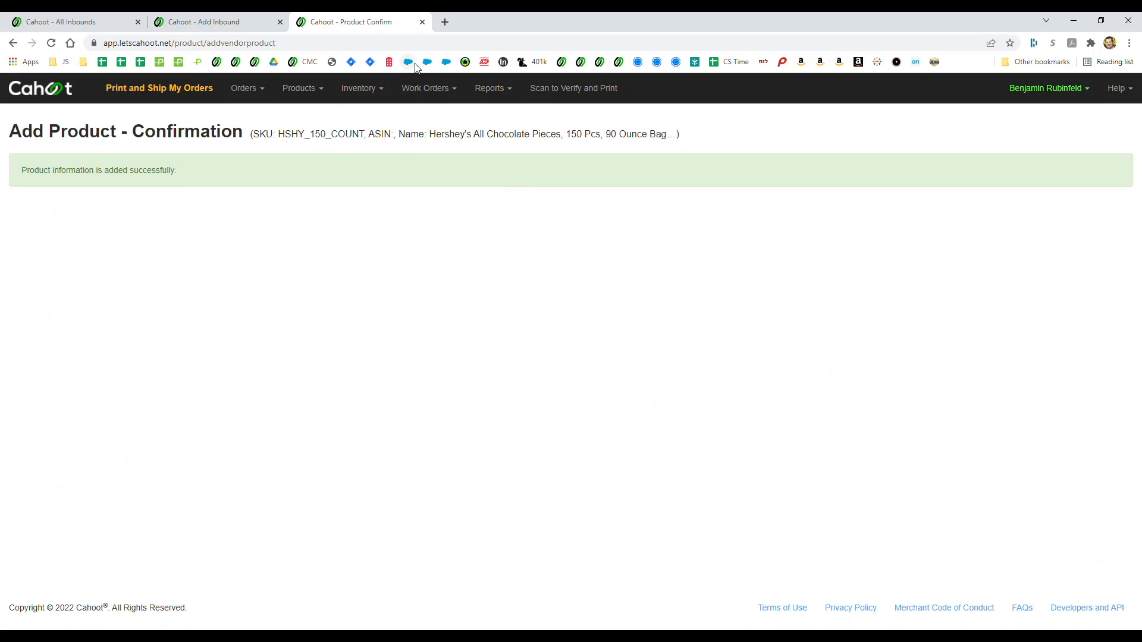
{"action": "left_click", "coordinate": [423, 22]}
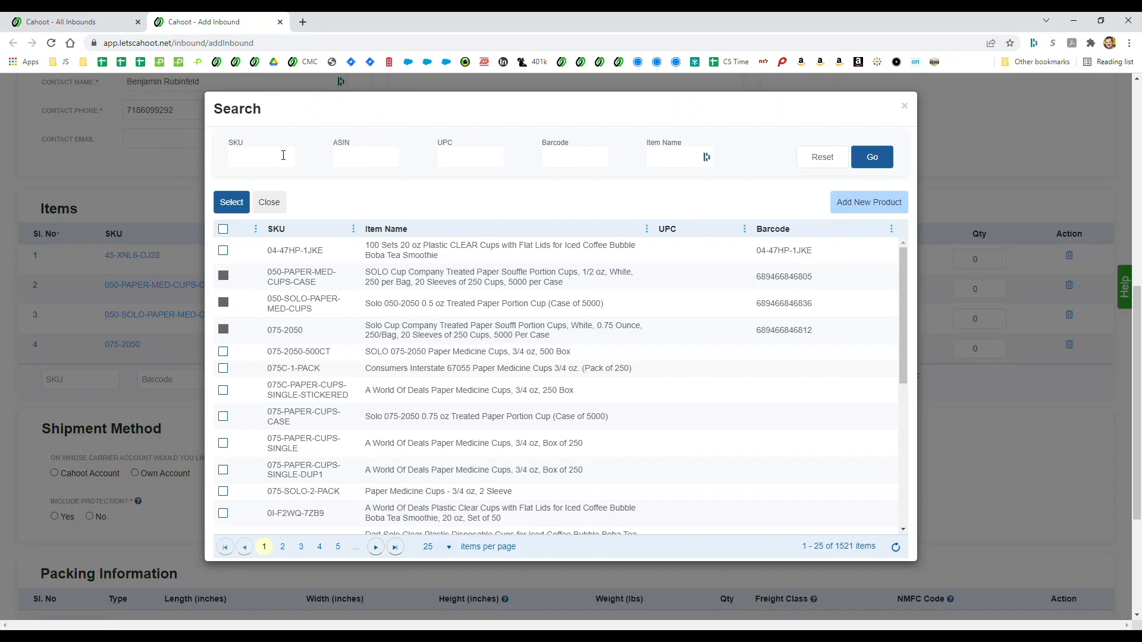
Step: Search the product list for SKU HSHY_150_COUNT and add that product to the inbound's items
{"action": "left_click", "coordinate": [266, 160]}
{"action": "type", "text": "HSHY_150_CO"}
{"action": "left_click", "coordinate": [881, 157]}
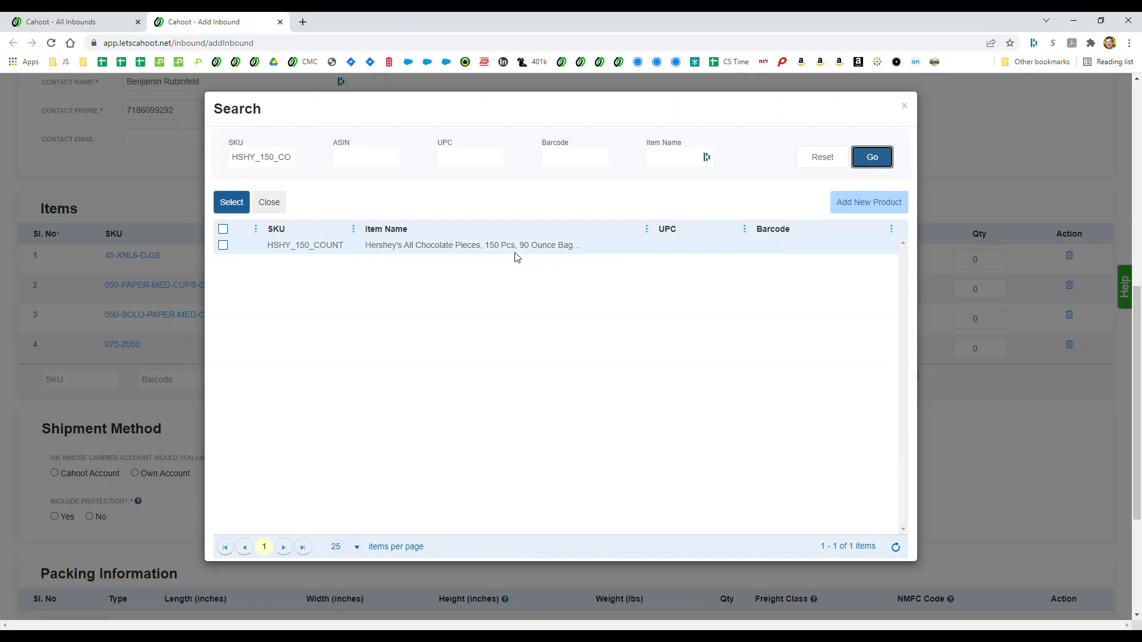
{"action": "left_click", "coordinate": [223, 245]}
{"action": "left_click", "coordinate": [242, 205]}
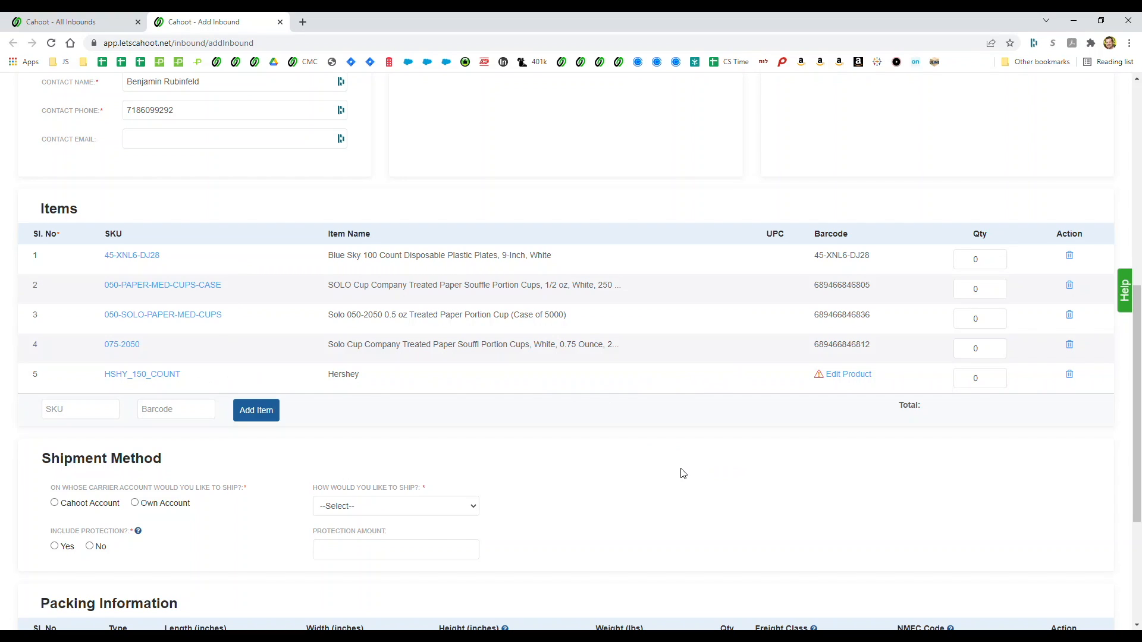
{"action": "left_click", "coordinate": [845, 375]}
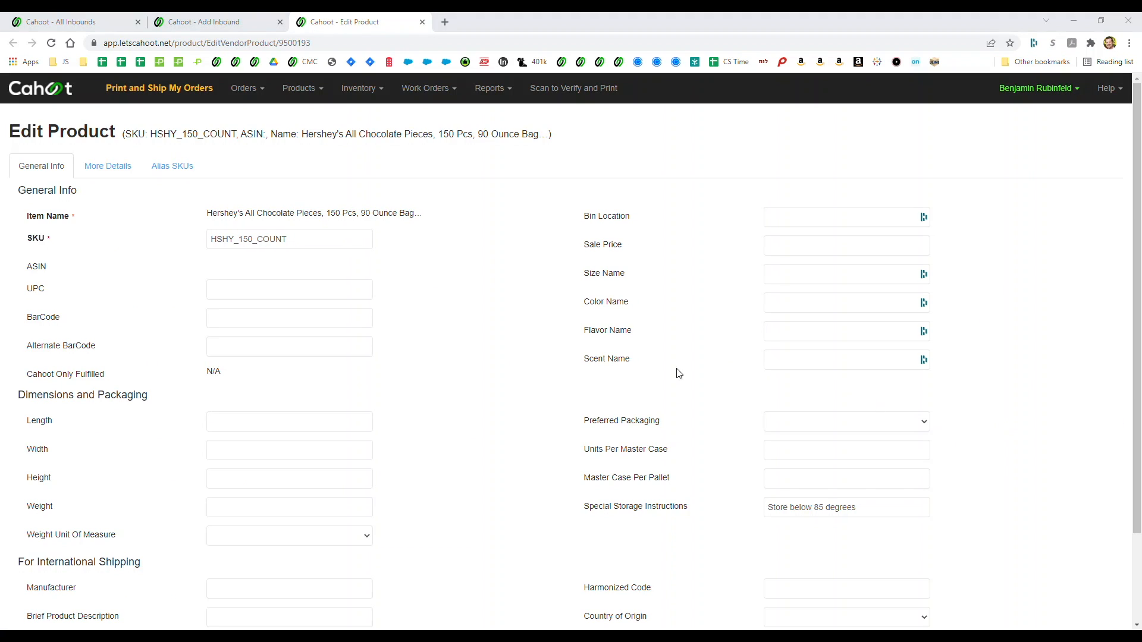
{"action": "left_click", "coordinate": [229, 317]}
{"action": "type", "text": "689466846829"}
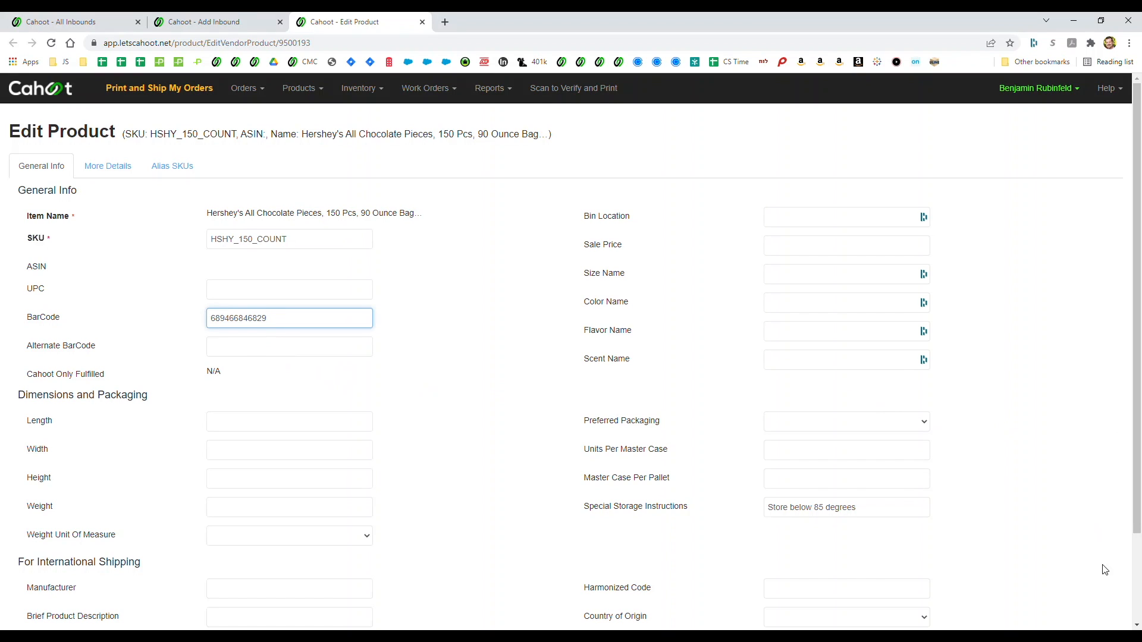
{"action": "scroll", "coordinate": [1104, 569], "scroll_direction": "down", "scroll_amount": 3}
{"action": "left_click", "coordinate": [1097, 544]}
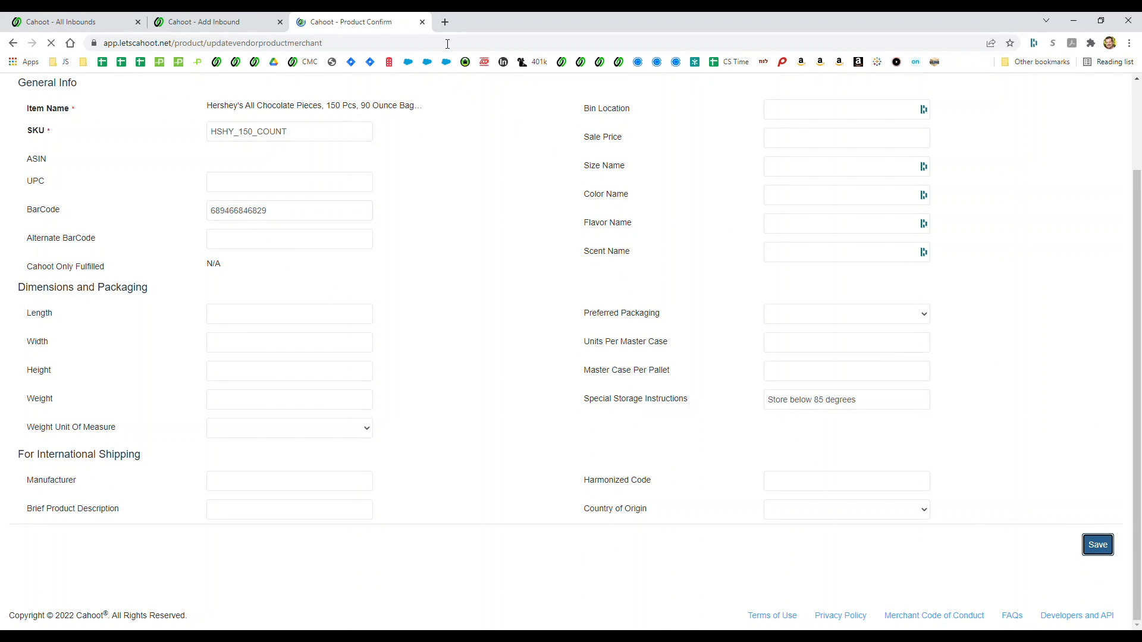
Step: Close the edited product's page and return to the items list of the inbound draft
{"action": "left_click", "coordinate": [423, 22]}
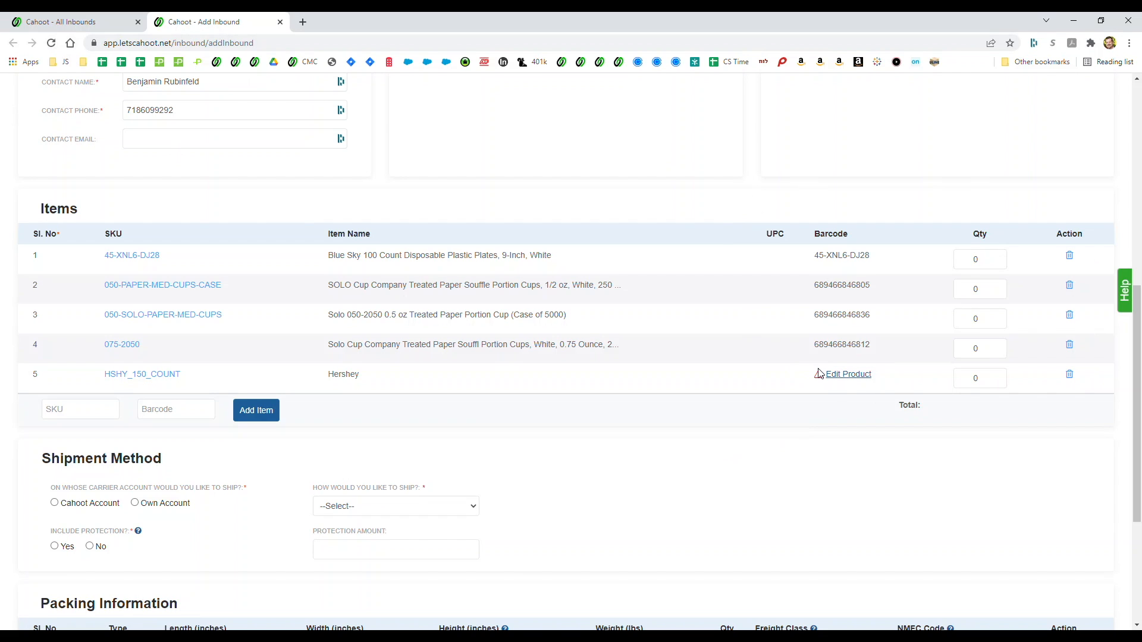
{"action": "scroll", "coordinate": [895, 383], "scroll_direction": "down", "scroll_amount": 4}
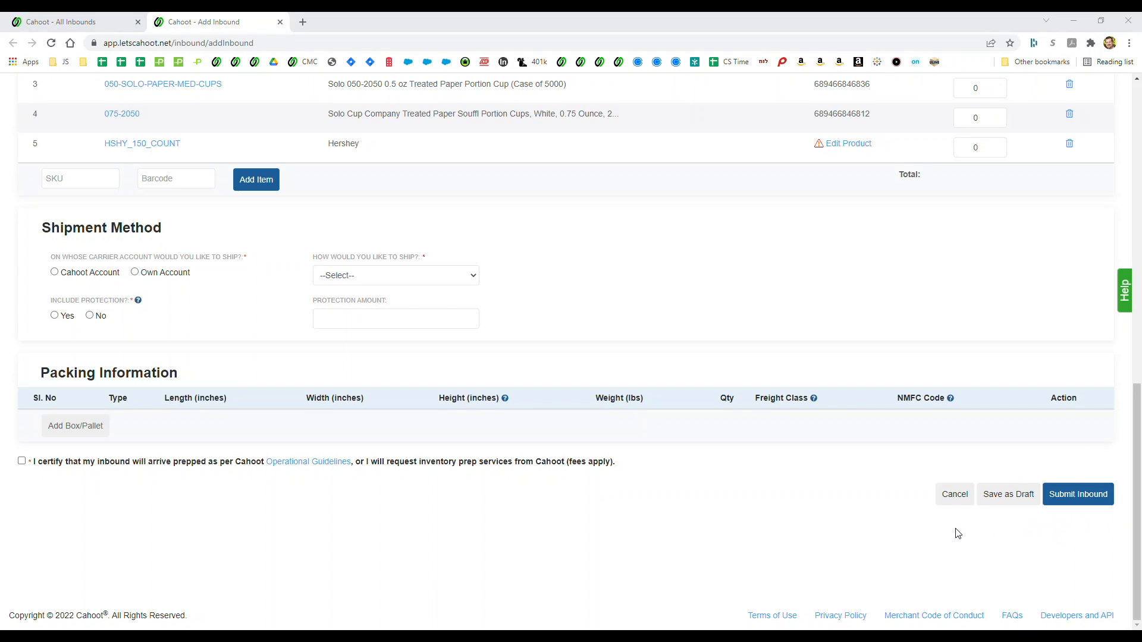
{"action": "scroll", "coordinate": [912, 520], "scroll_direction": "up", "scroll_amount": 15}
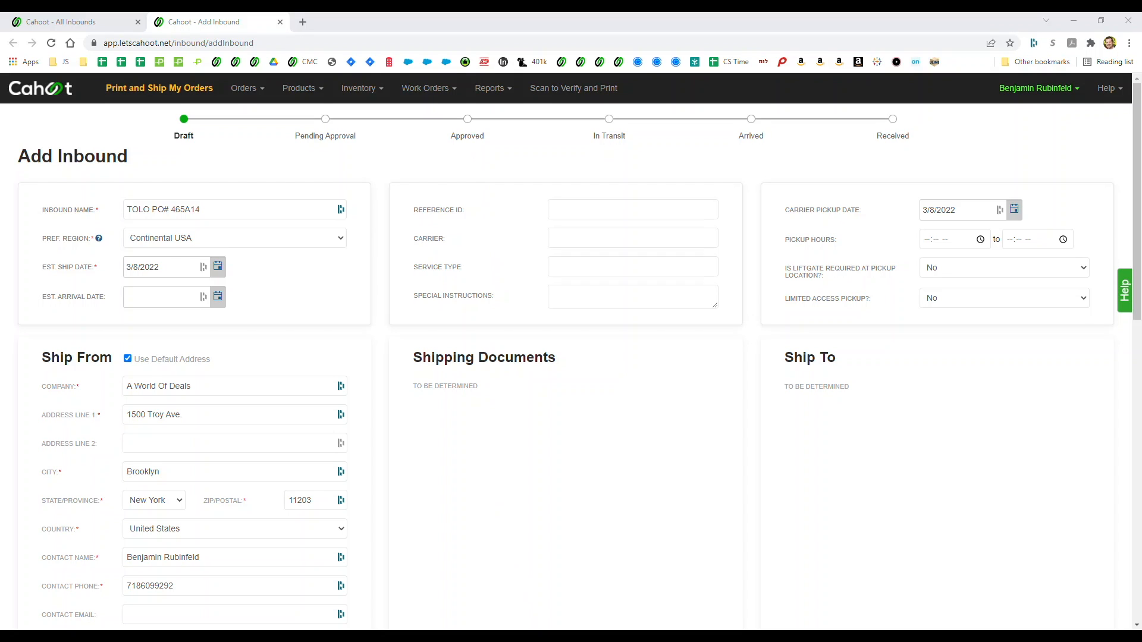
{"action": "scroll", "coordinate": [1036, 464], "scroll_direction": "down", "scroll_amount": 8}
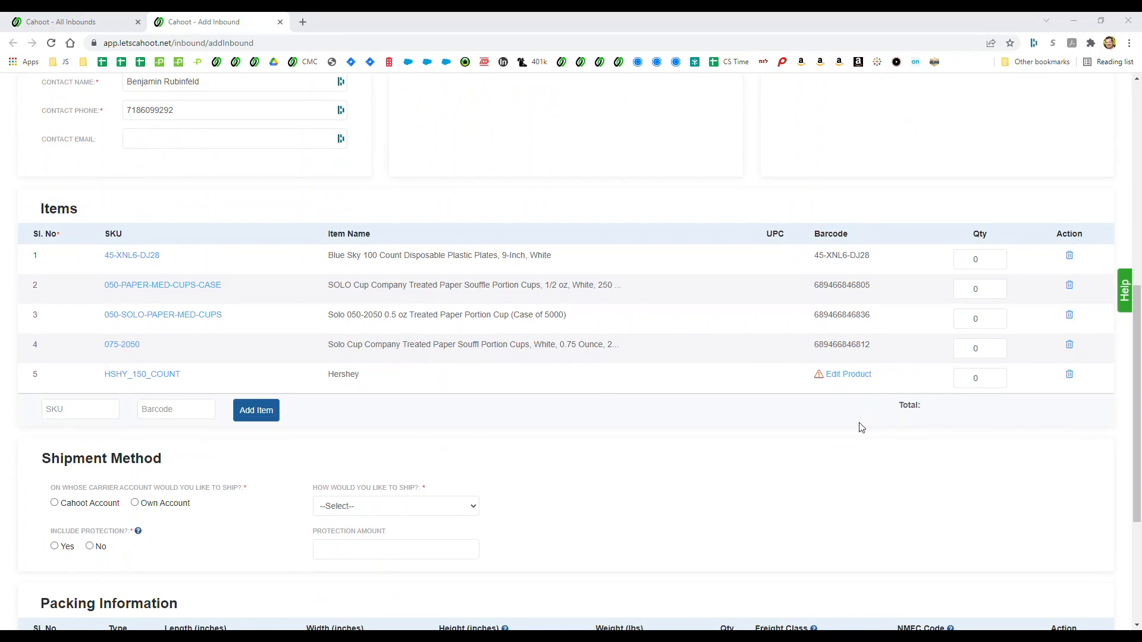
{"action": "scroll", "coordinate": [862, 431], "scroll_direction": "down", "scroll_amount": 4}
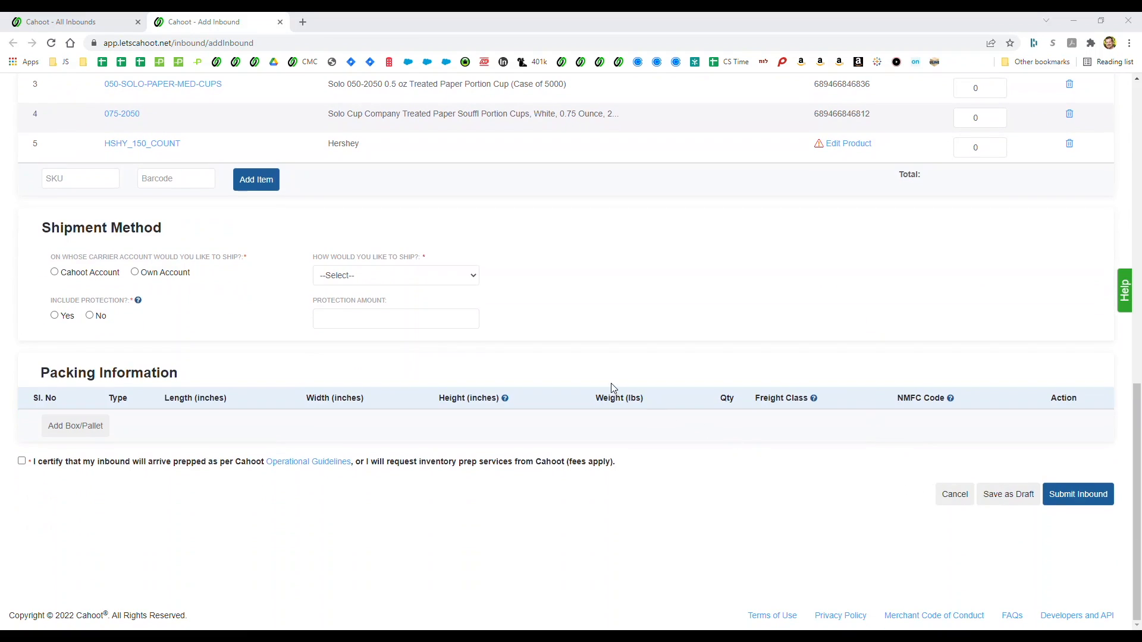
{"action": "scroll", "coordinate": [556, 249], "scroll_direction": "up", "scroll_amount": 3}
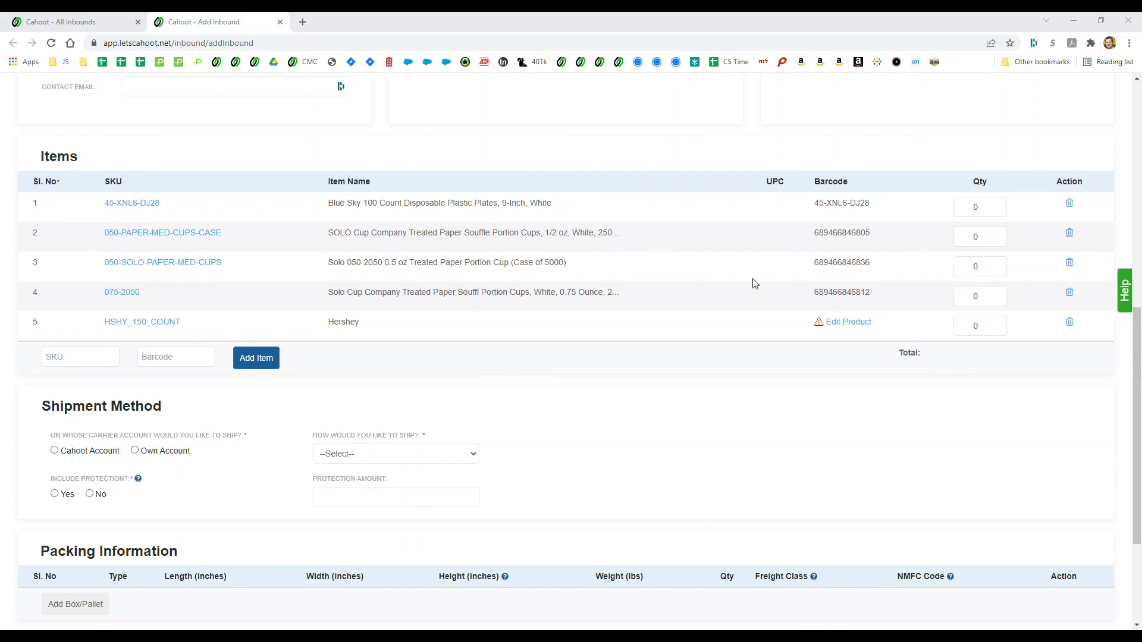
Step: Set the quantities of the five inbound items to 100, 100, 100, 200 and 250 in list order
{"action": "left_click", "coordinate": [978, 207]}
{"action": "type", "text": "100"}
{"action": "key", "text": "Tab"}
{"action": "type", "text": "100"}
{"action": "key", "text": "Tab"}
{"action": "type", "text": "100"}
{"action": "key", "text": "Tab"}
{"action": "type", "text": "200"}
{"action": "key", "text": "Tab"}
{"action": "type", "text": "250"}
{"action": "left_click", "coordinate": [942, 412]}
Step: Choose shipping on the Cahoot carrier account with LTL as the shipment method
{"action": "scroll", "coordinate": [558, 429], "scroll_direction": "down", "scroll_amount": 1}
{"action": "scroll", "coordinate": [559, 429], "scroll_direction": "down", "scroll_amount": 1}
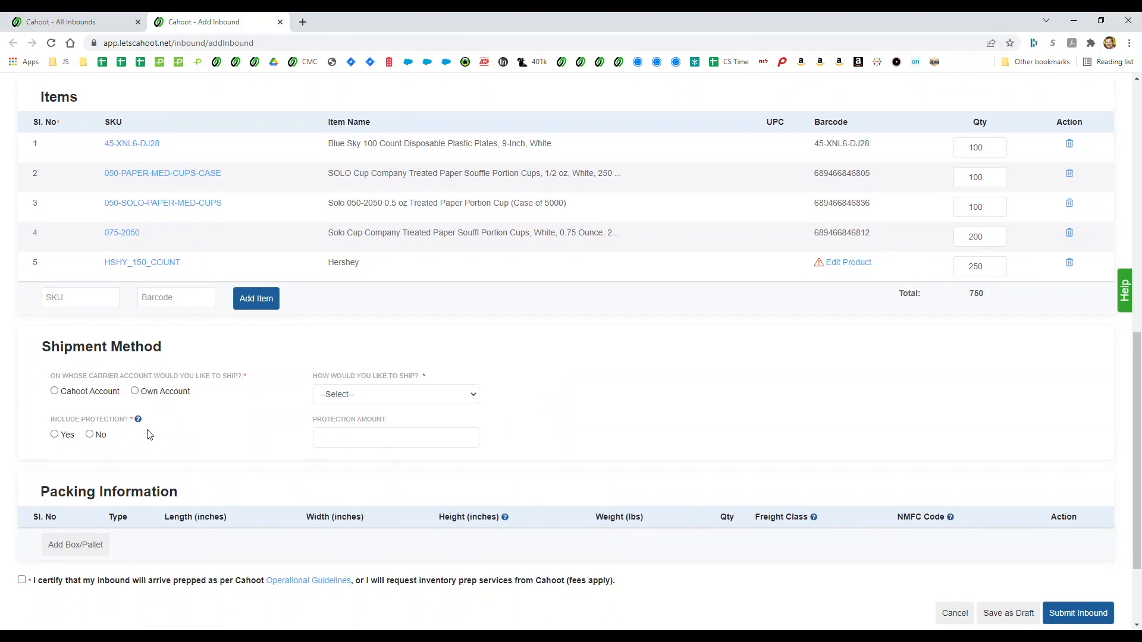
{"action": "left_click", "coordinate": [109, 391]}
{"action": "left_click", "coordinate": [350, 399]}
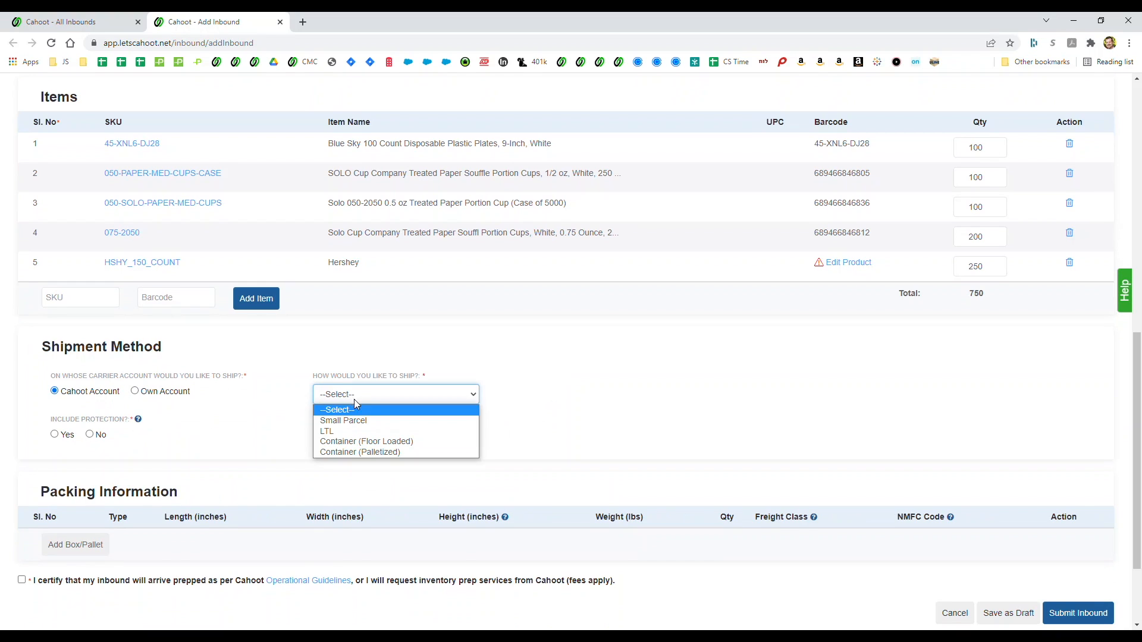
{"action": "left_click", "coordinate": [359, 431]}
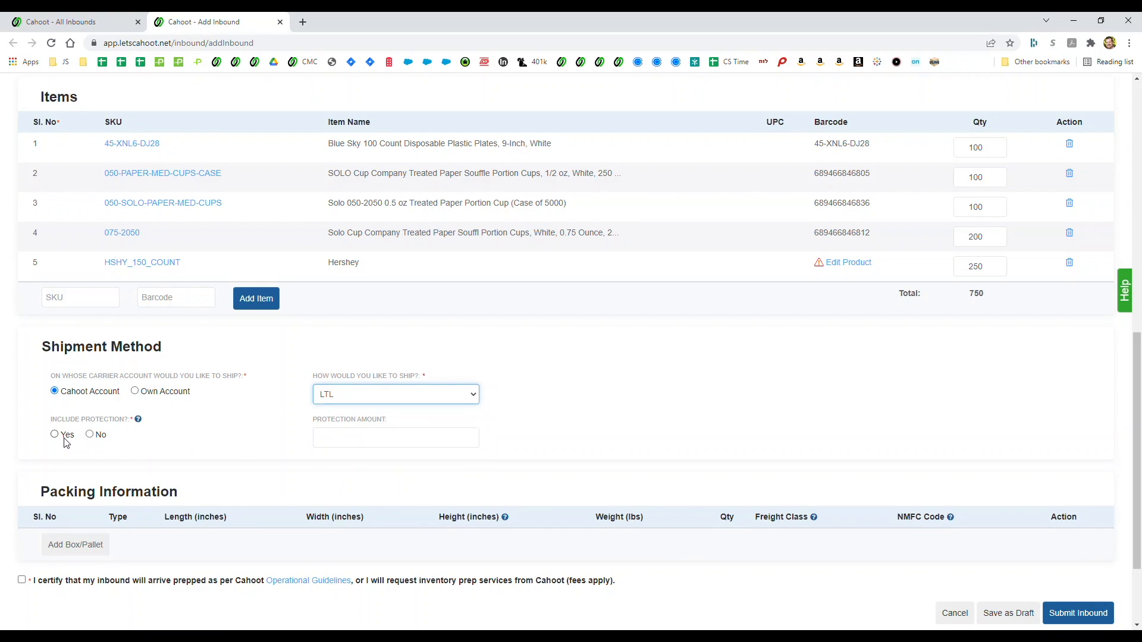
Step: Include shipment protection with a protection amount of 4000
{"action": "mouse_move", "coordinate": [138, 421]}
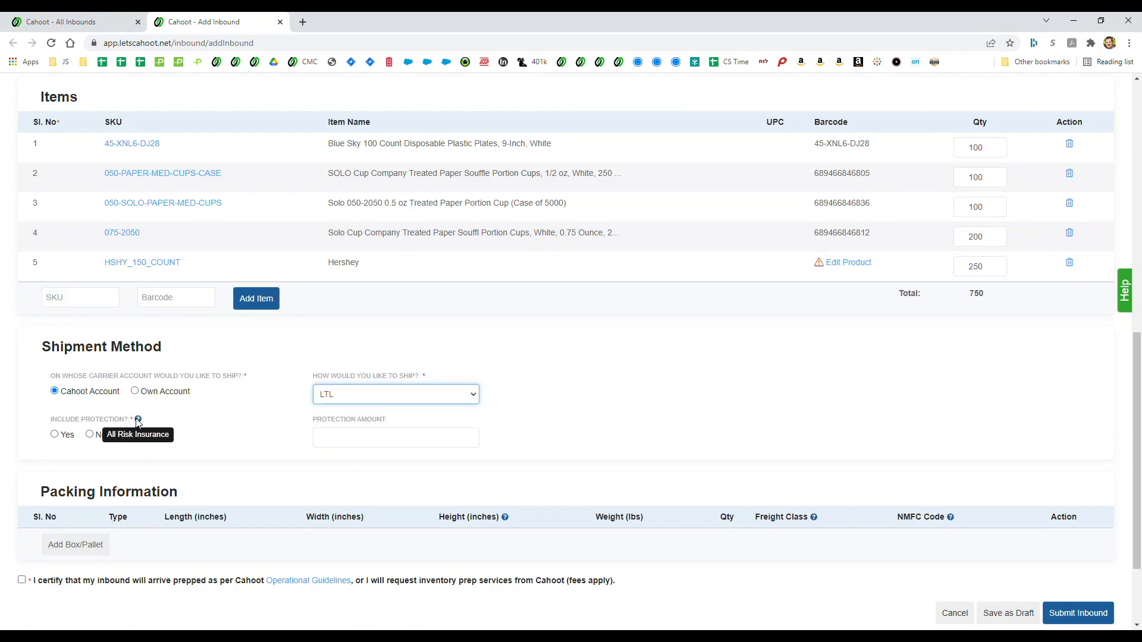
{"action": "left_click", "coordinate": [54, 434]}
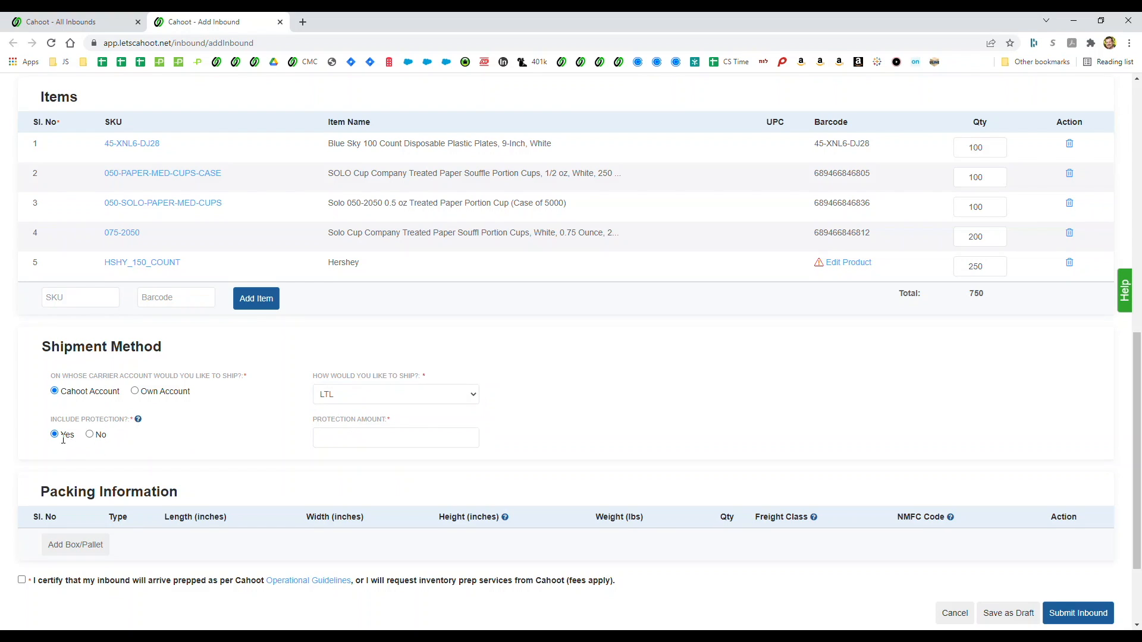
{"action": "left_click", "coordinate": [372, 441]}
{"action": "type", "text": "4000"}
{"action": "key", "text": "Tab"}
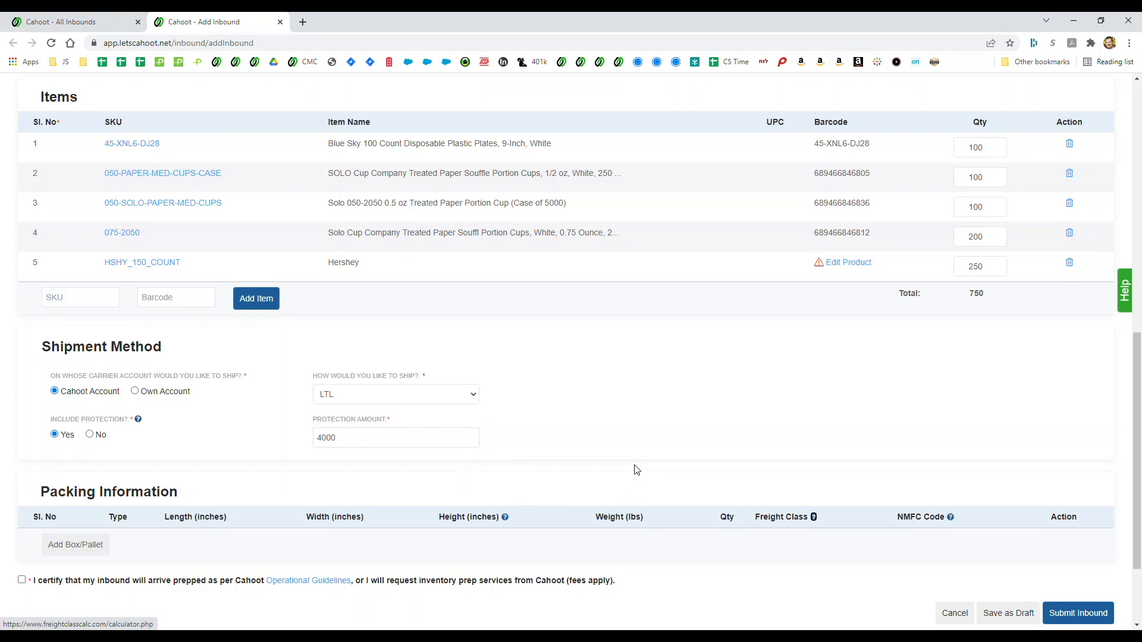
Step: Add a pallet to the packing information measuring 48 x 40 x 72 inches and weighing 850 lbs
{"action": "scroll", "coordinate": [682, 423], "scroll_direction": "down", "scroll_amount": 1}
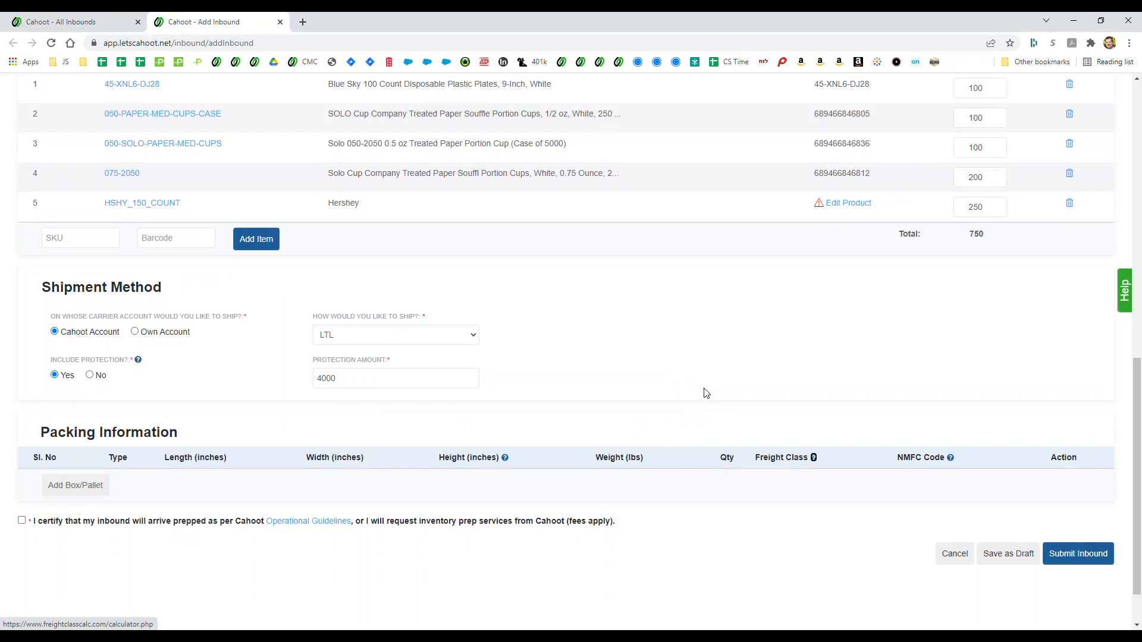
{"action": "left_click", "coordinate": [83, 487]}
{"action": "left_click", "coordinate": [119, 487]}
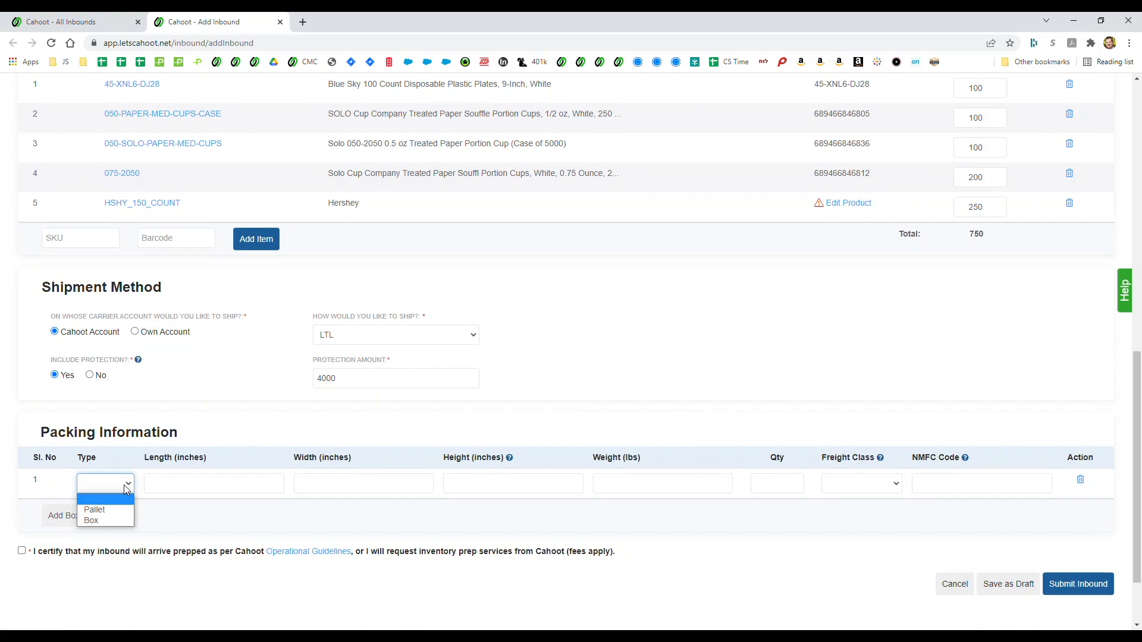
{"action": "left_click", "coordinate": [98, 509]}
{"action": "left_click", "coordinate": [169, 483]}
{"action": "type", "text": "48"}
{"action": "key", "text": "Tab"}
{"action": "type", "text": "40"}
{"action": "key", "text": "Tab"}
{"action": "type", "text": "72"}
{"action": "key", "text": "Tab"}
{"action": "type", "text": "850"}
{"action": "key", "text": "Tab"}
{"action": "key", "text": "Tab"}
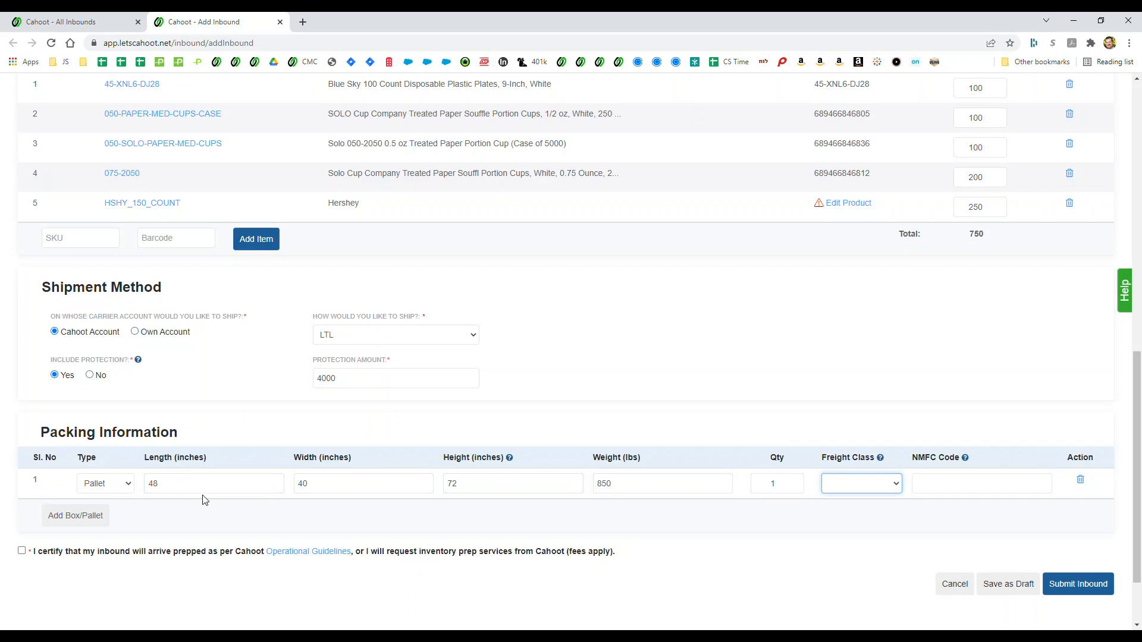
Step: Enter "plasticware" as the pallet's NMFC code, leaving the freight class blank
{"action": "scroll", "coordinate": [724, 539], "scroll_direction": "down", "scroll_amount": 2}
{"action": "left_click", "coordinate": [430, 439]}
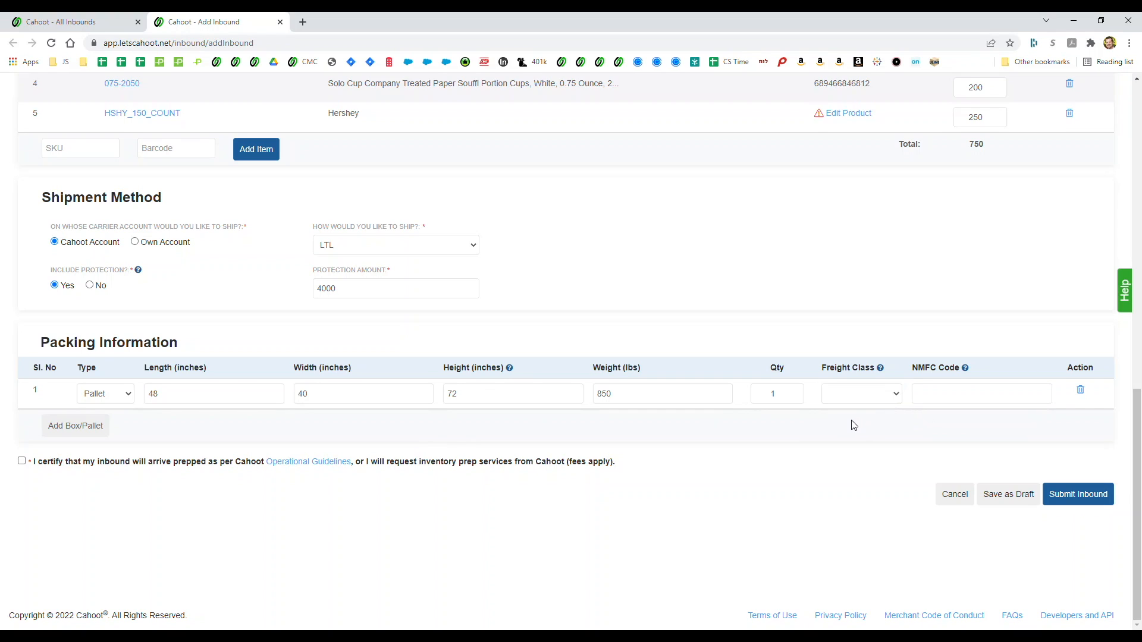
{"action": "left_click", "coordinate": [934, 399]}
{"action": "type", "text": "pal"}
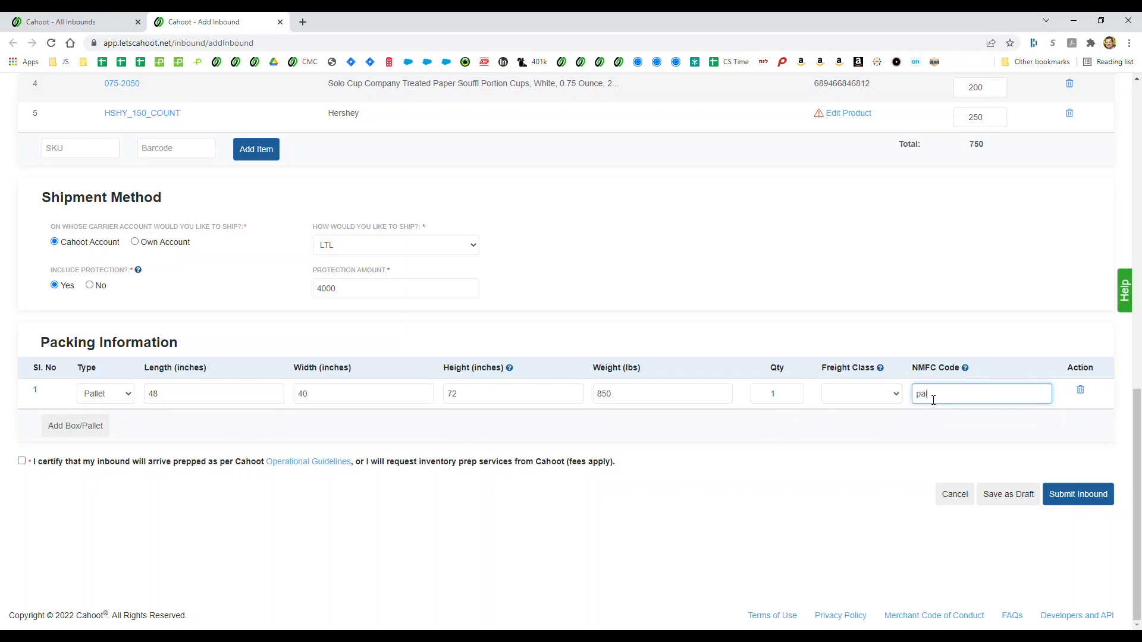
{"action": "type", "text": "lasticware"}
{"action": "left_click", "coordinate": [127, 399]}
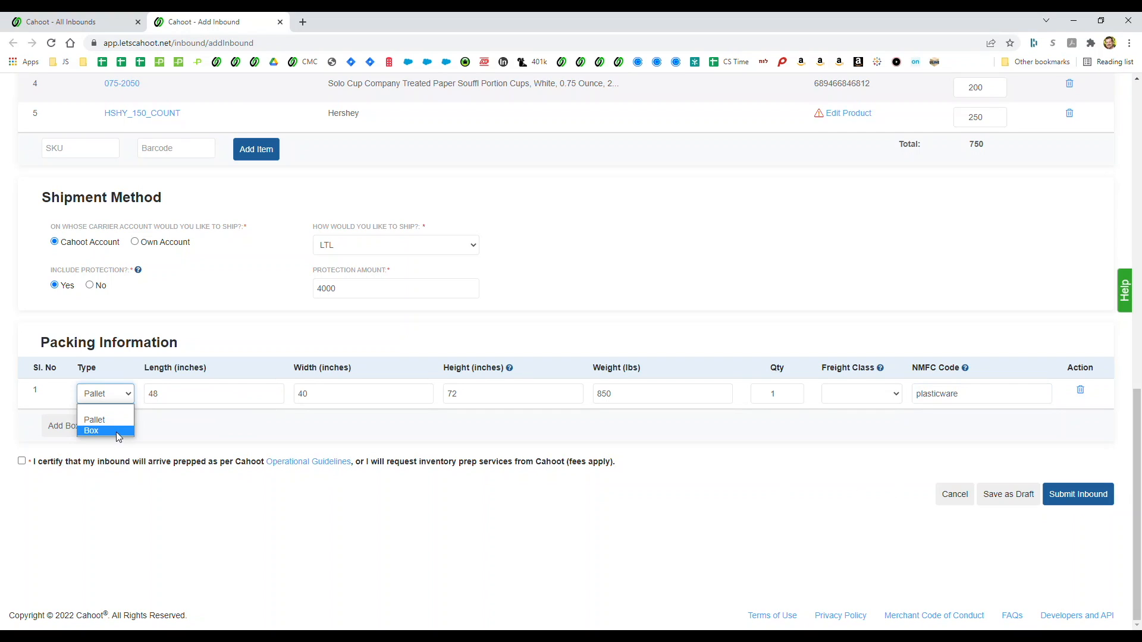
{"action": "left_click", "coordinate": [156, 424]}
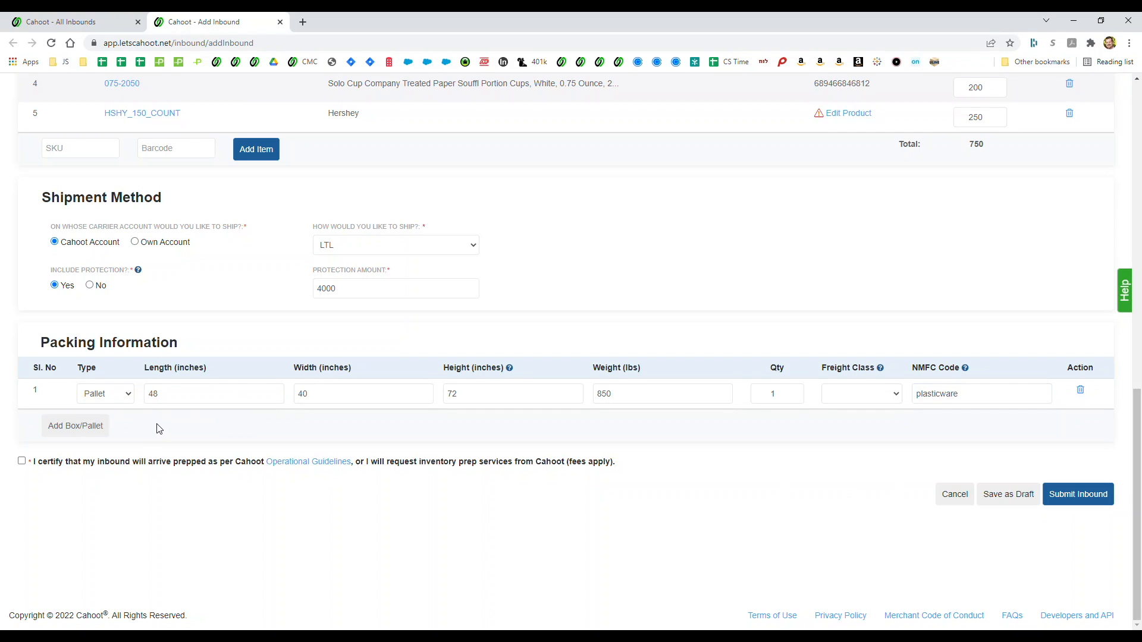
Step: Certify that the inbound will arrive prepped per the Operational Guidelines and submit it
{"action": "left_click", "coordinate": [22, 463]}
{"action": "left_click", "coordinate": [1069, 501]}
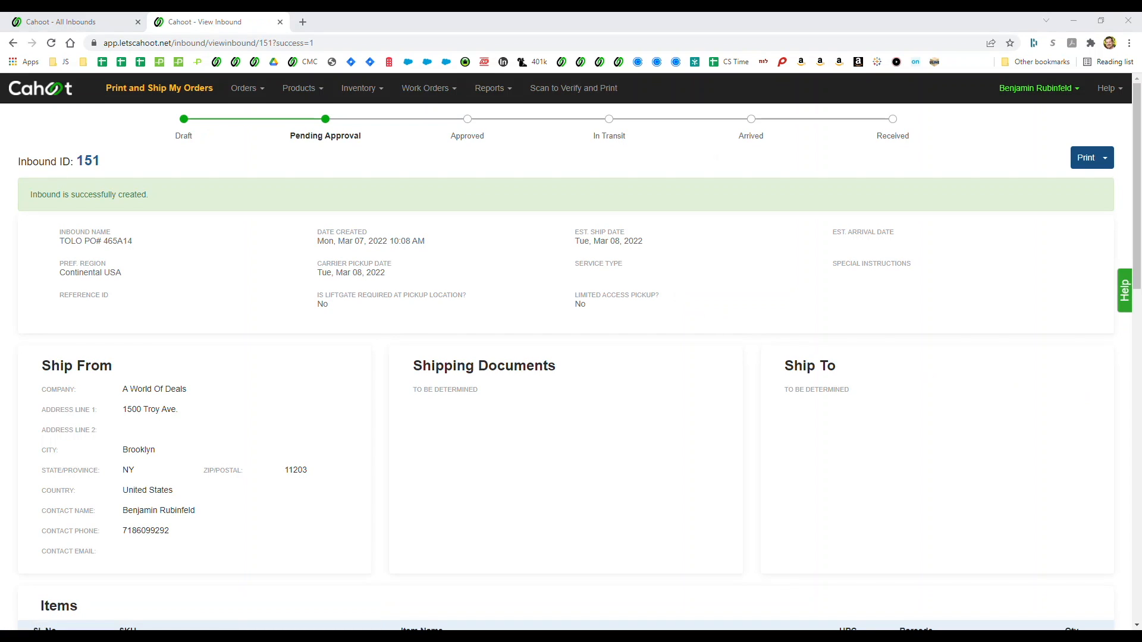
Step: Post the message "Inbound complete, please review and approve" in the submitted inbound's conversation
{"action": "scroll", "coordinate": [463, 423], "scroll_direction": "down", "scroll_amount": 10}
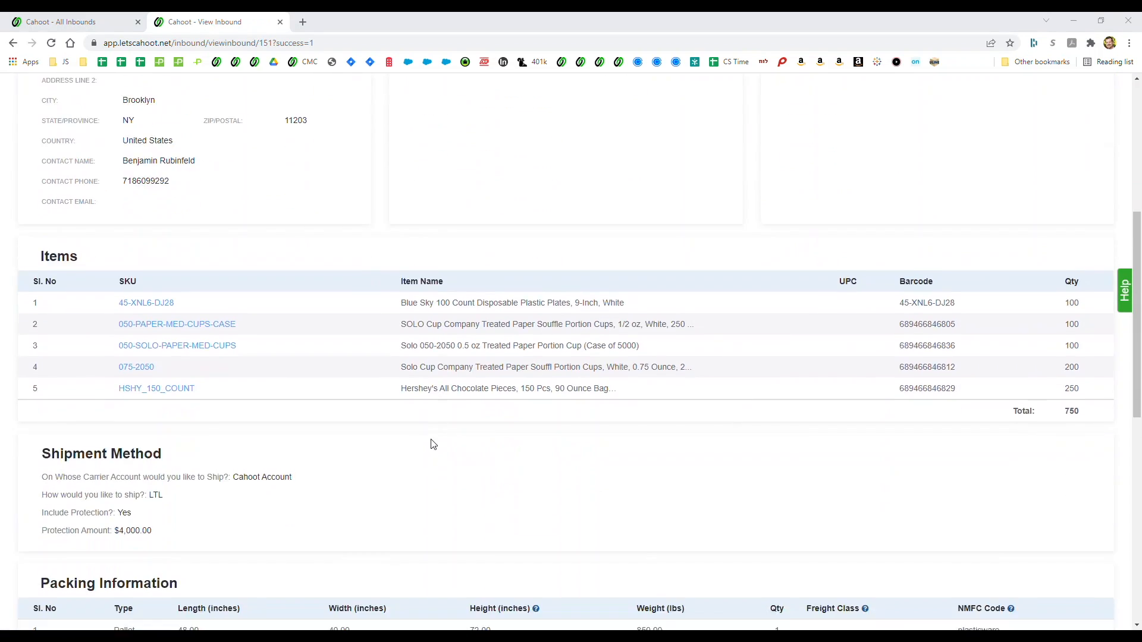
{"action": "left_click", "coordinate": [148, 514]}
{"action": "type", "text": "Inbound complete, please review and approve"}
{"action": "scroll", "coordinate": [428, 550], "scroll_direction": "down", "scroll_amount": 2}
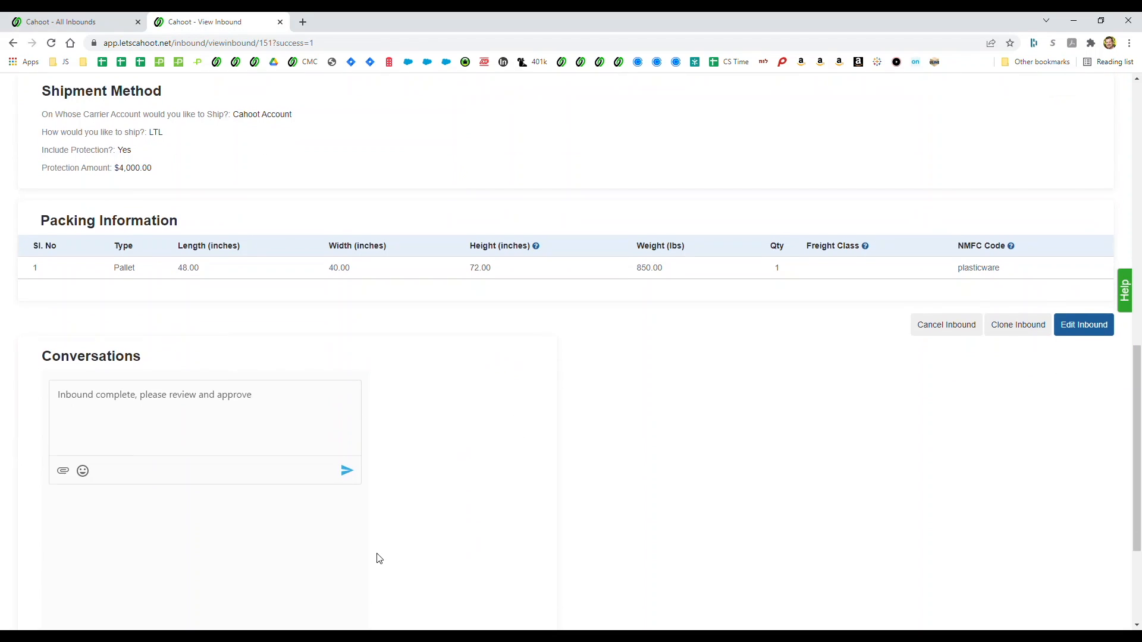
{"action": "left_click", "coordinate": [346, 471]}
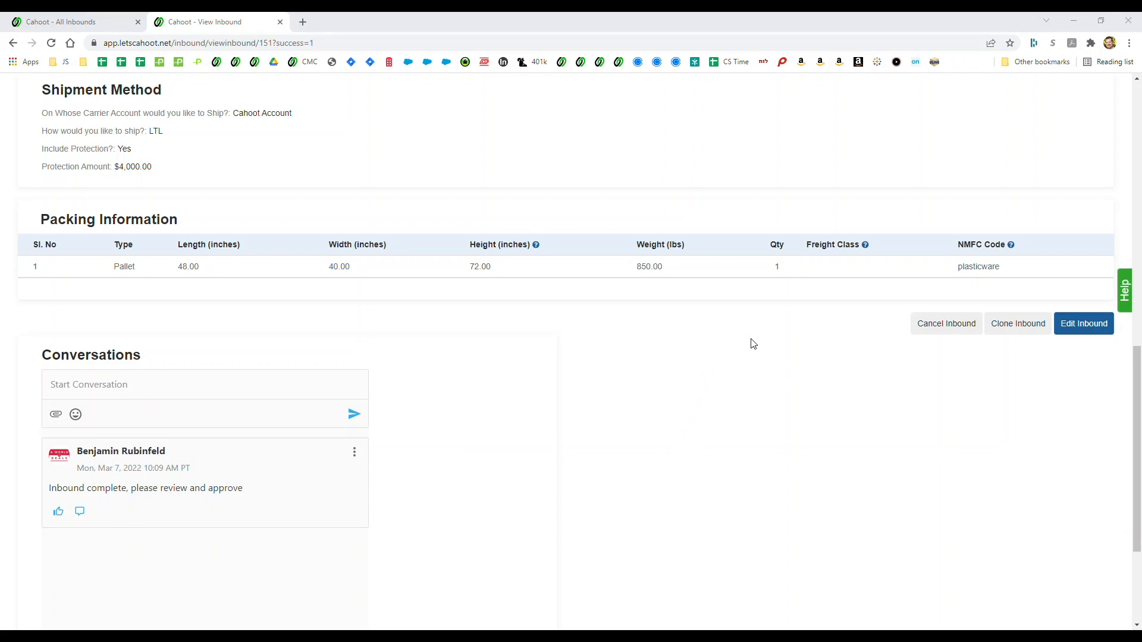
Step: Check the submitted inbound's approval progress, available actions and print options
{"action": "scroll", "coordinate": [752, 341], "scroll_direction": "up", "scroll_amount": 15}
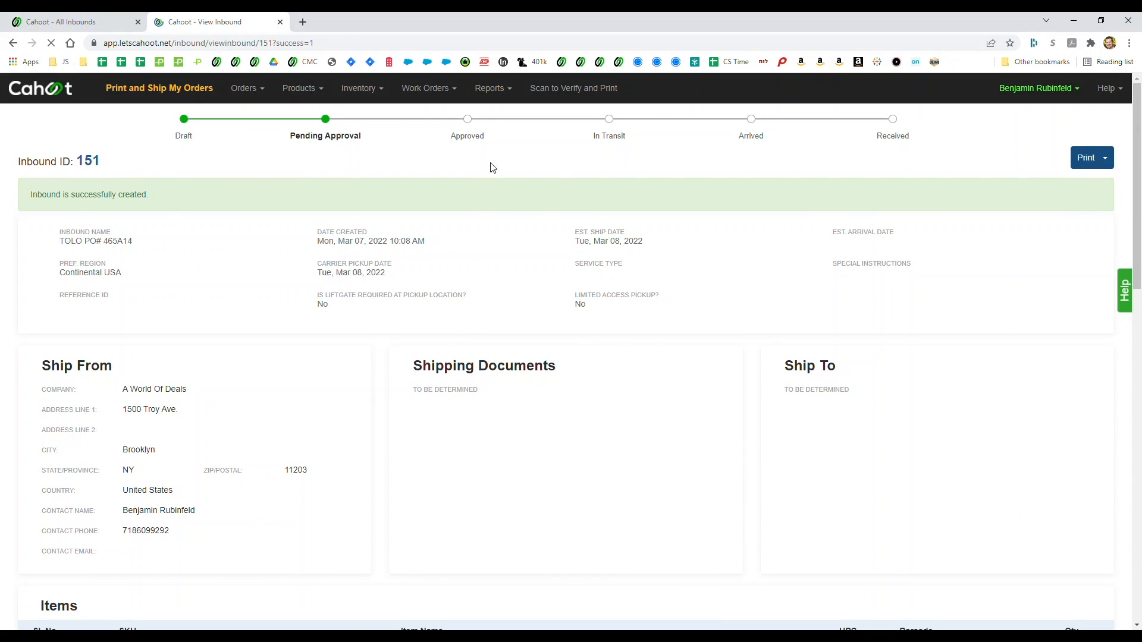
{"action": "scroll", "coordinate": [688, 280], "scroll_direction": "down", "scroll_amount": 10}
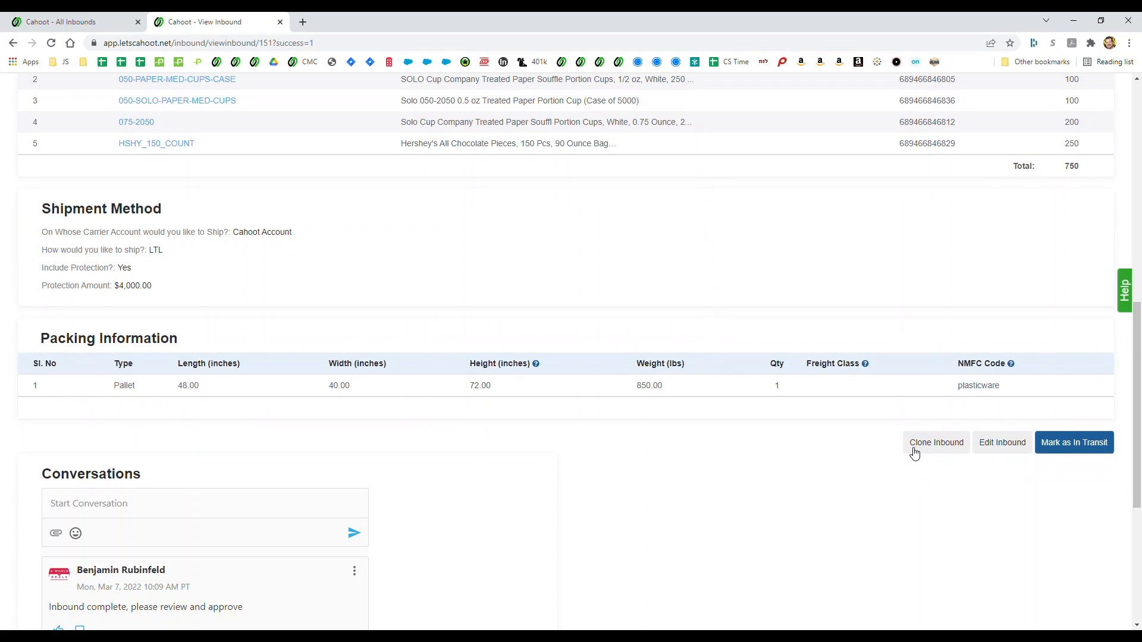
{"action": "scroll", "coordinate": [925, 446], "scroll_direction": "up", "scroll_amount": 10}
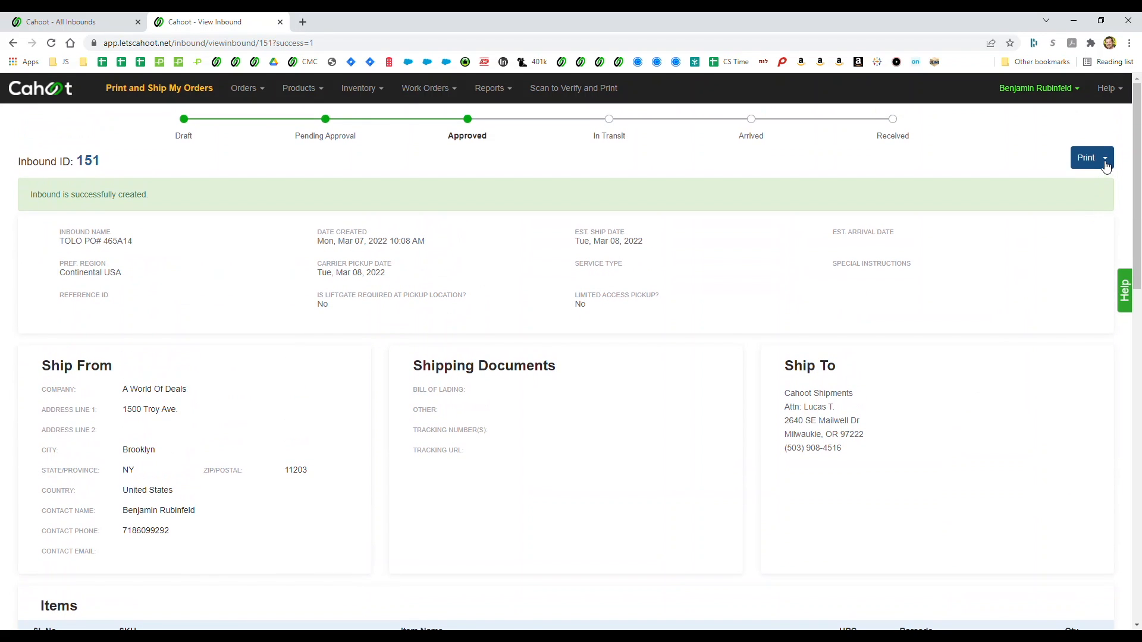
{"action": "left_click", "coordinate": [1106, 166]}
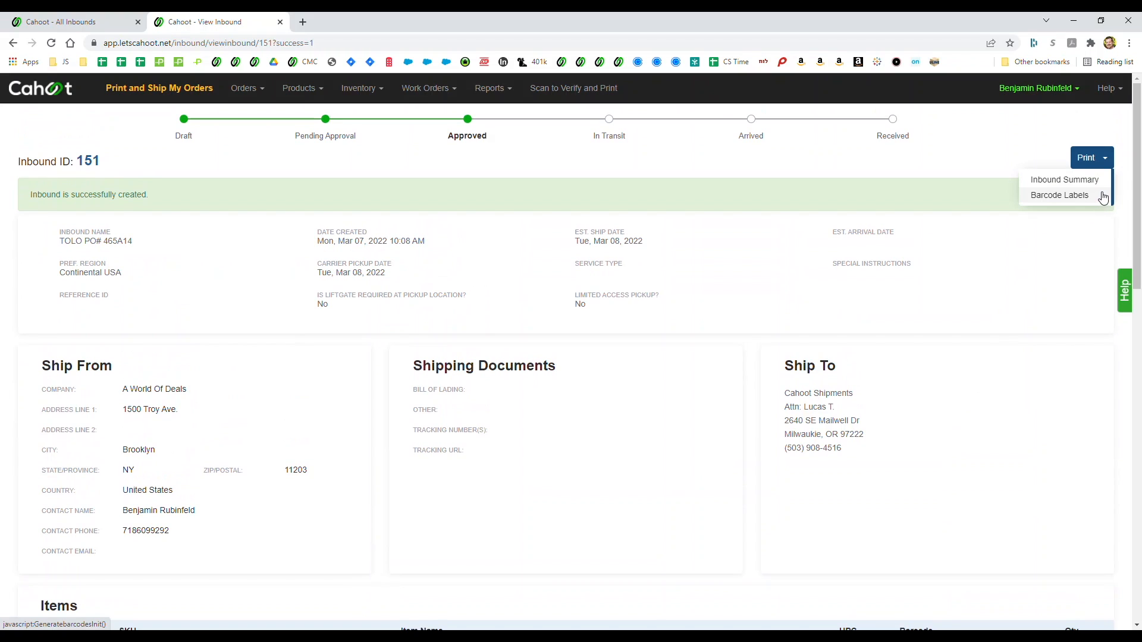
{"action": "left_click", "coordinate": [965, 302]}
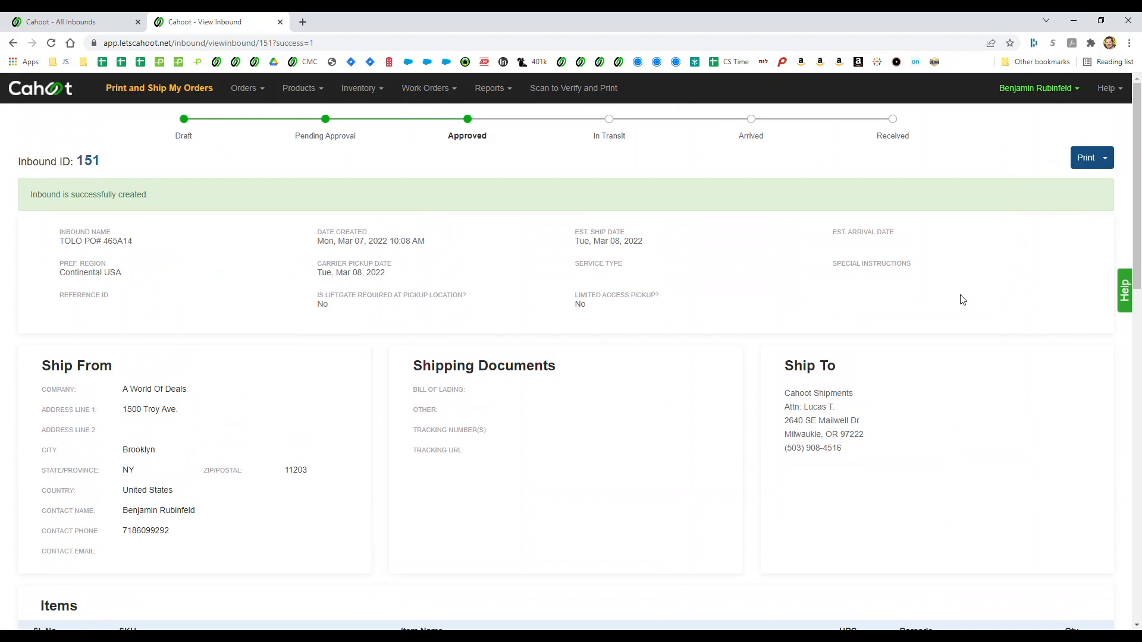
Step: Review the inbound's items, packing information, conversation, shipping documents and ship-to details
{"action": "scroll", "coordinate": [957, 301], "scroll_direction": "down", "scroll_amount": 6}
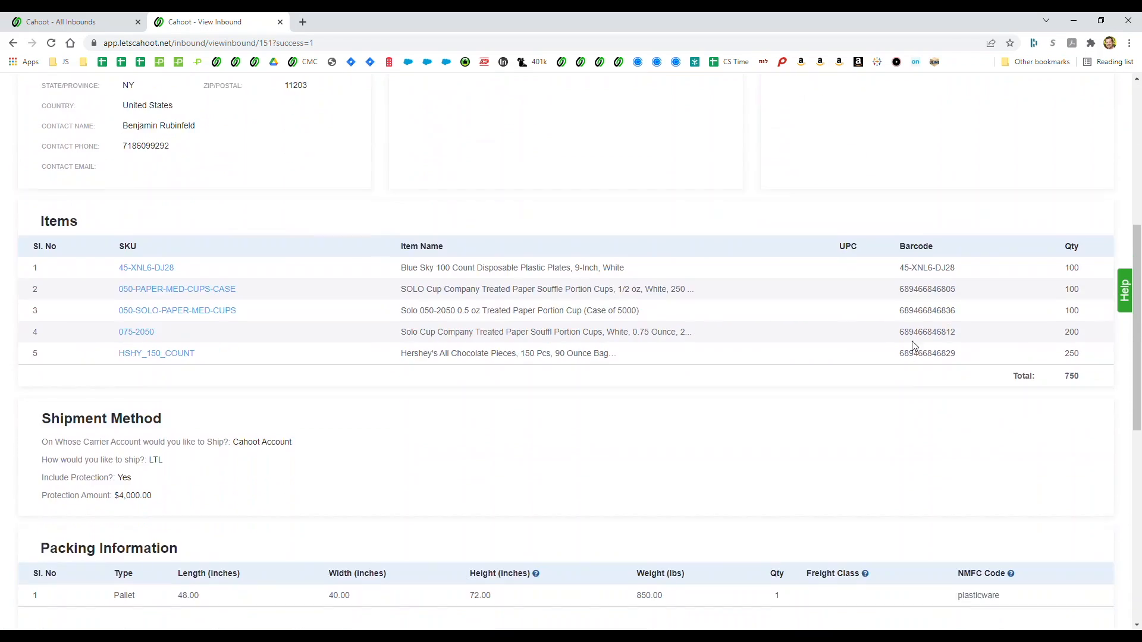
{"action": "scroll", "coordinate": [914, 346], "scroll_direction": "down", "scroll_amount": 7}
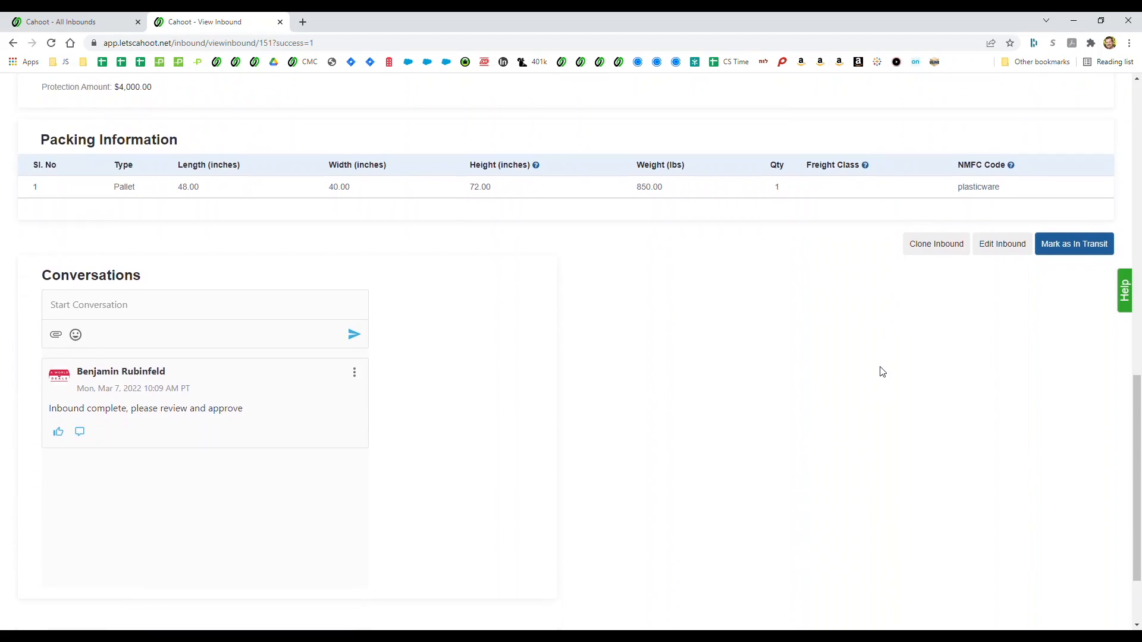
{"action": "scroll", "coordinate": [882, 372], "scroll_direction": "down", "scroll_amount": 2}
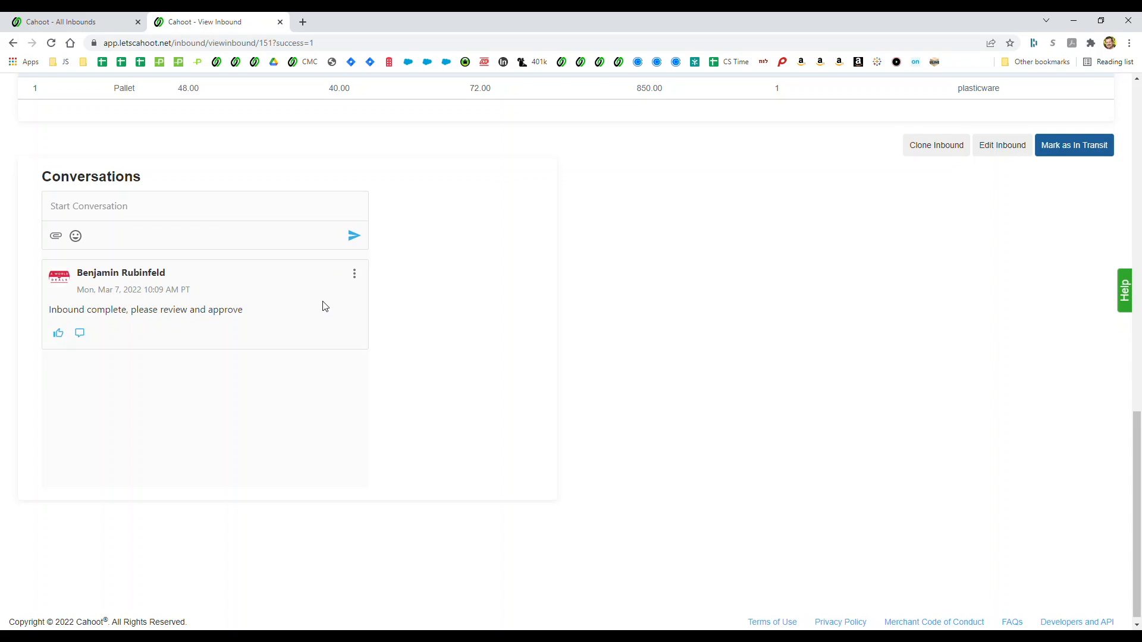
{"action": "scroll", "coordinate": [633, 298], "scroll_direction": "up", "scroll_amount": 10}
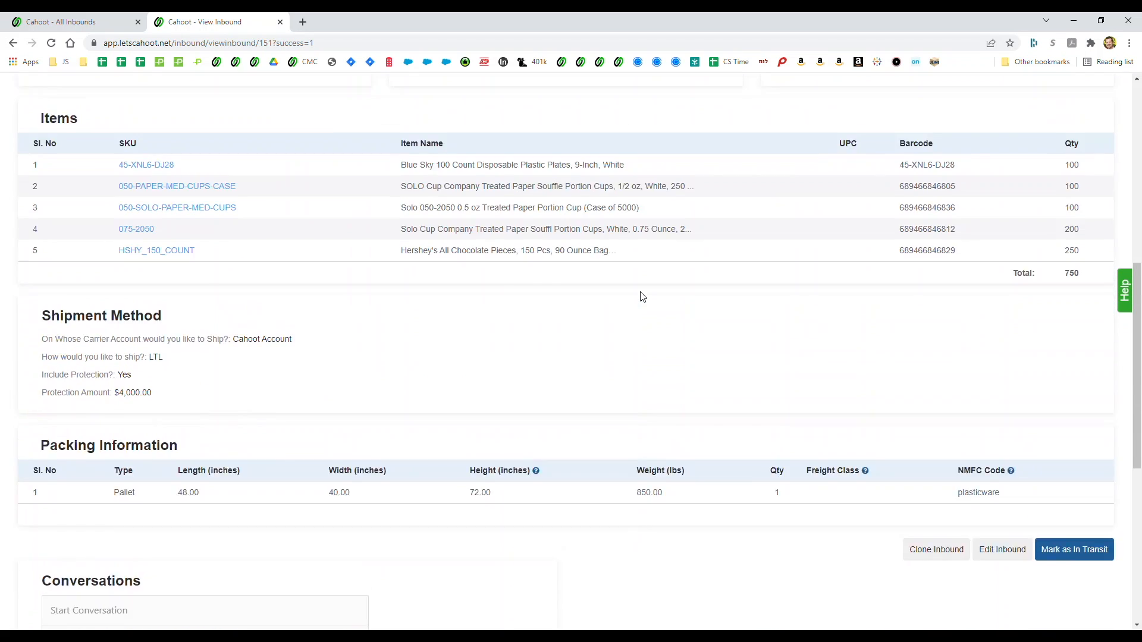
{"action": "scroll", "coordinate": [639, 298], "scroll_direction": "up", "scroll_amount": 2}
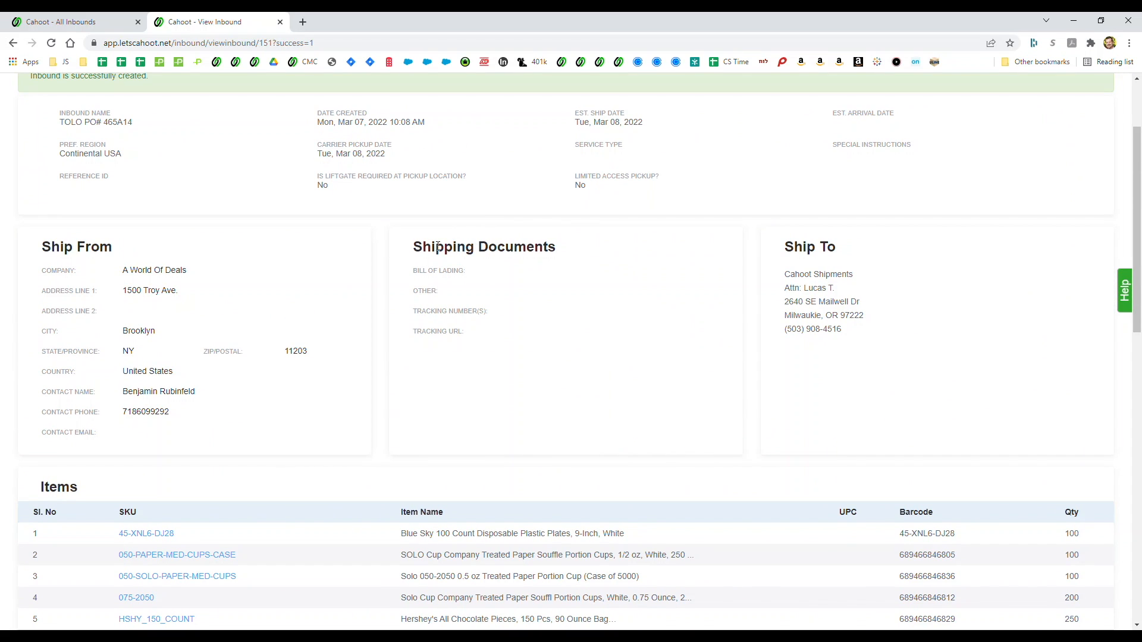
{"action": "scroll", "coordinate": [381, 392], "scroll_direction": "down", "scroll_amount": 9}
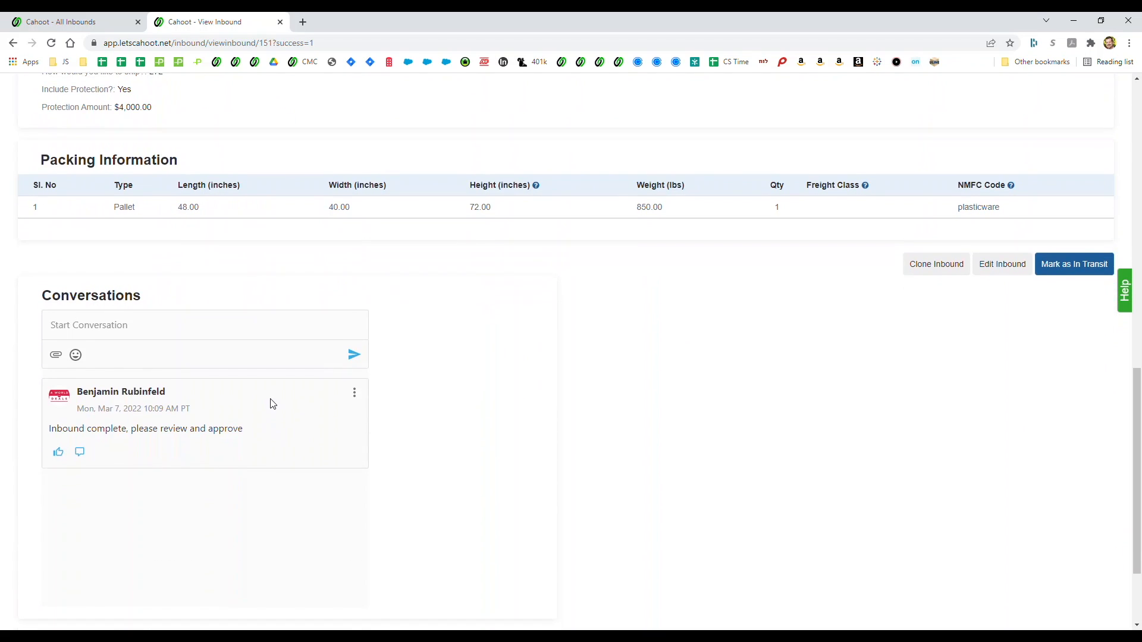
{"action": "scroll", "coordinate": [492, 400], "scroll_direction": "up", "scroll_amount": 9}
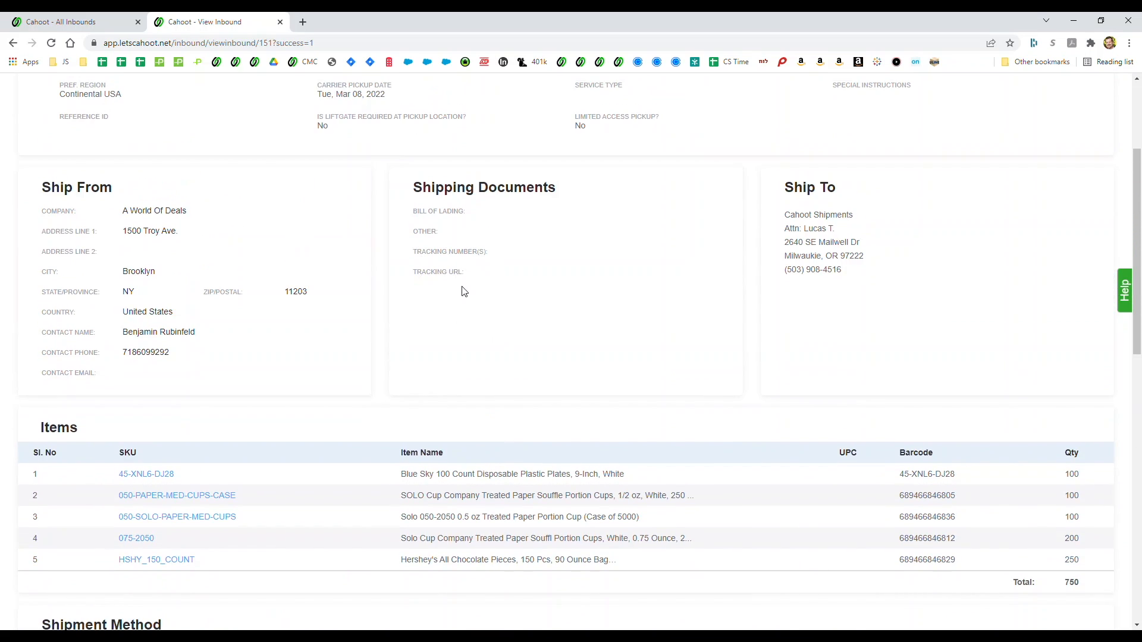
Step: Open the approved inbound for editing and check its shipping document upload and tracking fields
{"action": "scroll", "coordinate": [621, 357], "scroll_direction": "down", "scroll_amount": 5}
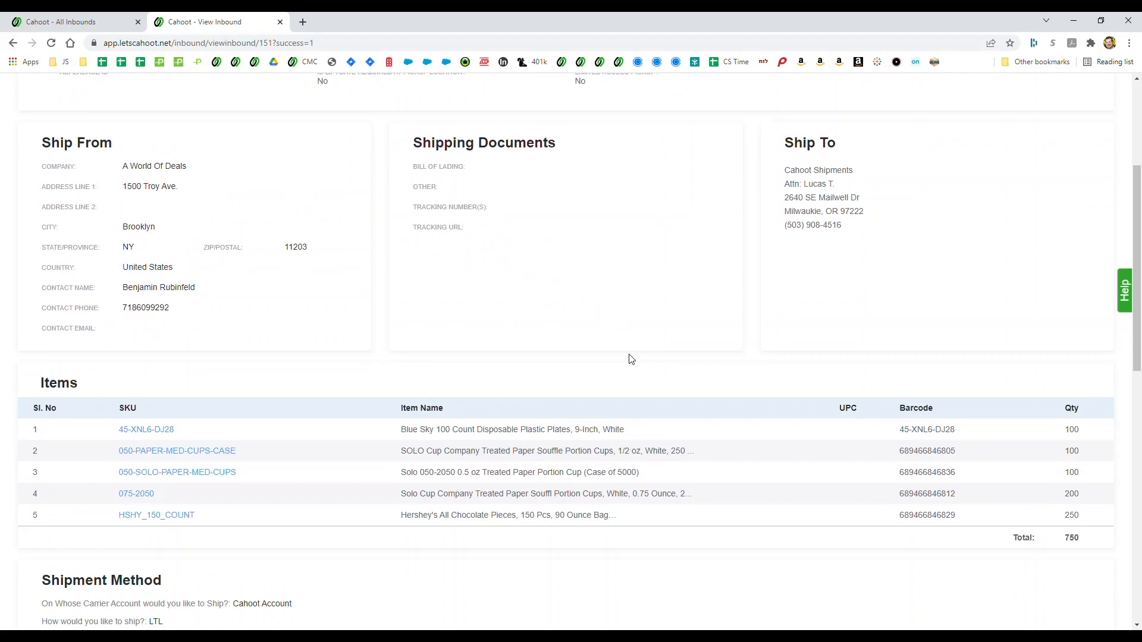
{"action": "scroll", "coordinate": [699, 405], "scroll_direction": "down", "scroll_amount": 3}
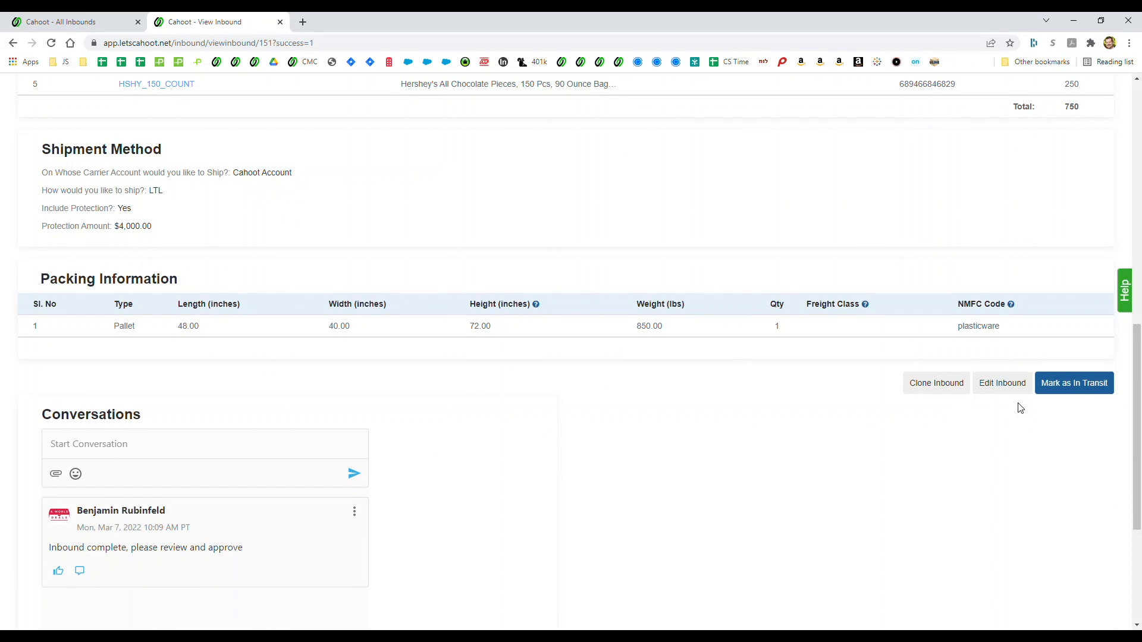
{"action": "left_click", "coordinate": [997, 386]}
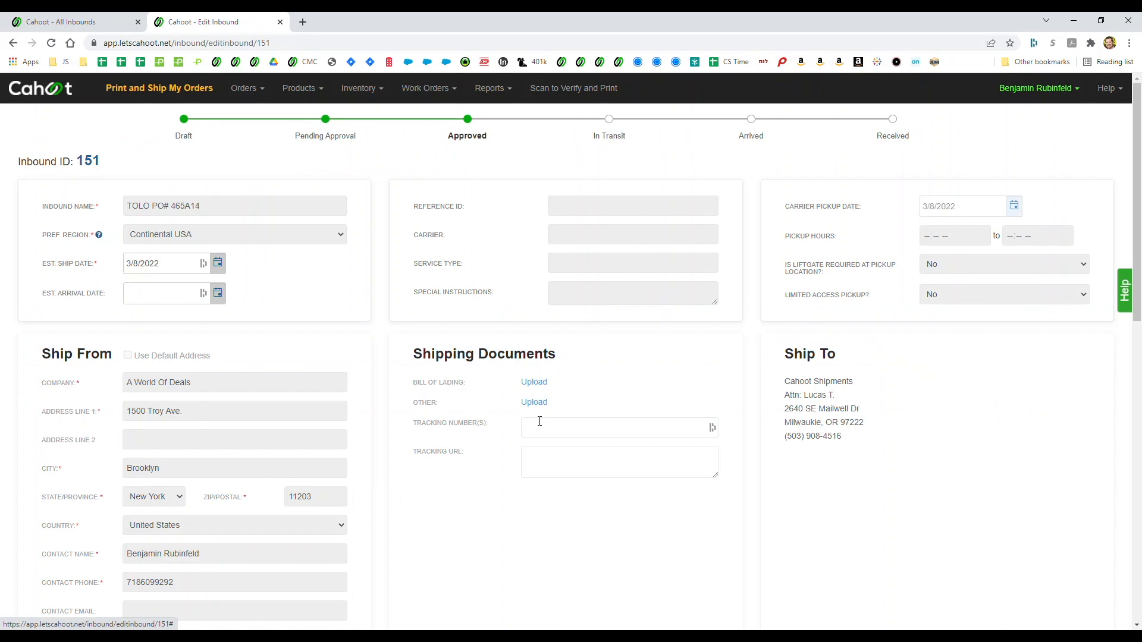
{"action": "scroll", "coordinate": [654, 505], "scroll_direction": "down", "scroll_amount": 12}
{"action": "left_click", "coordinate": [1055, 498]}
Step: Mark the approved inbound as in transit and confirm the status change
{"action": "scroll", "coordinate": [1049, 500], "scroll_direction": "down", "scroll_amount": 8}
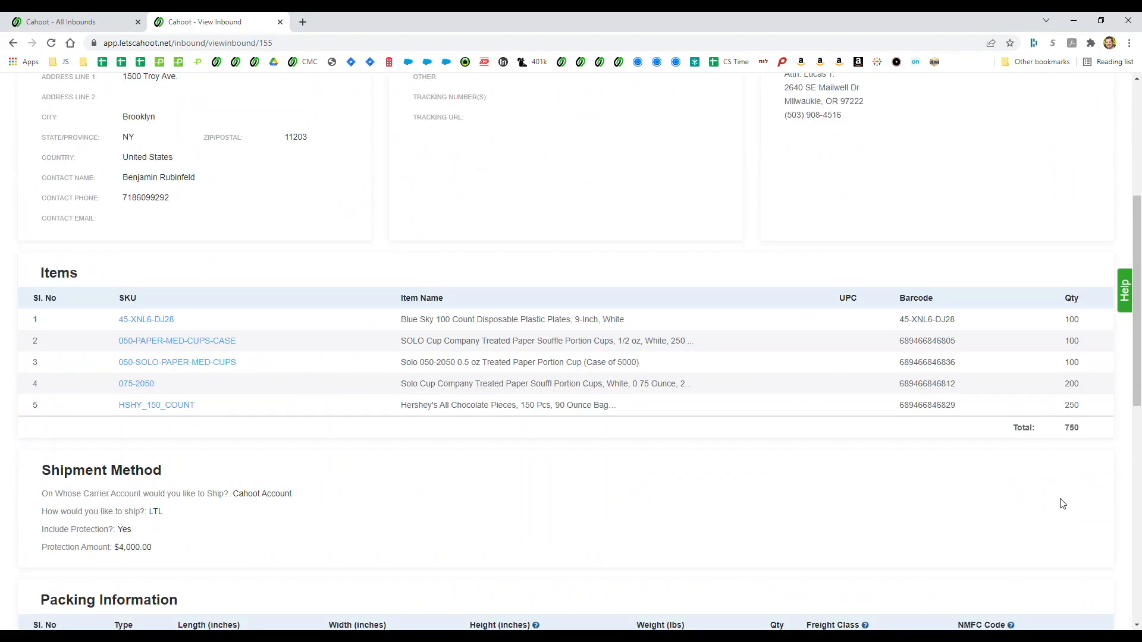
{"action": "left_click", "coordinate": [1083, 529]}
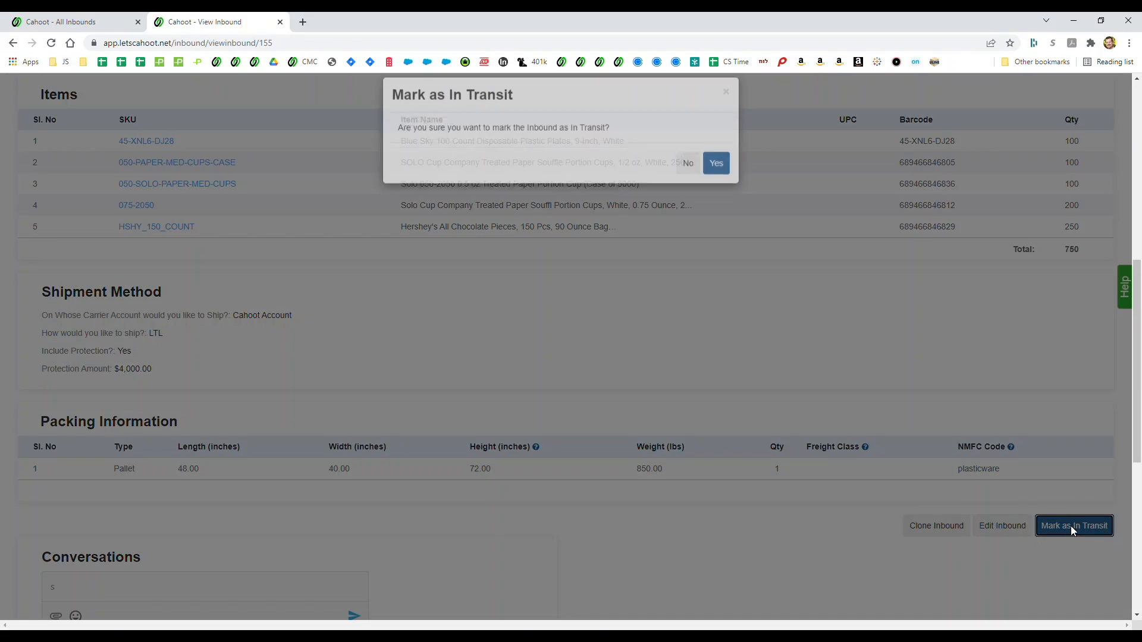
{"action": "left_click", "coordinate": [719, 178]}
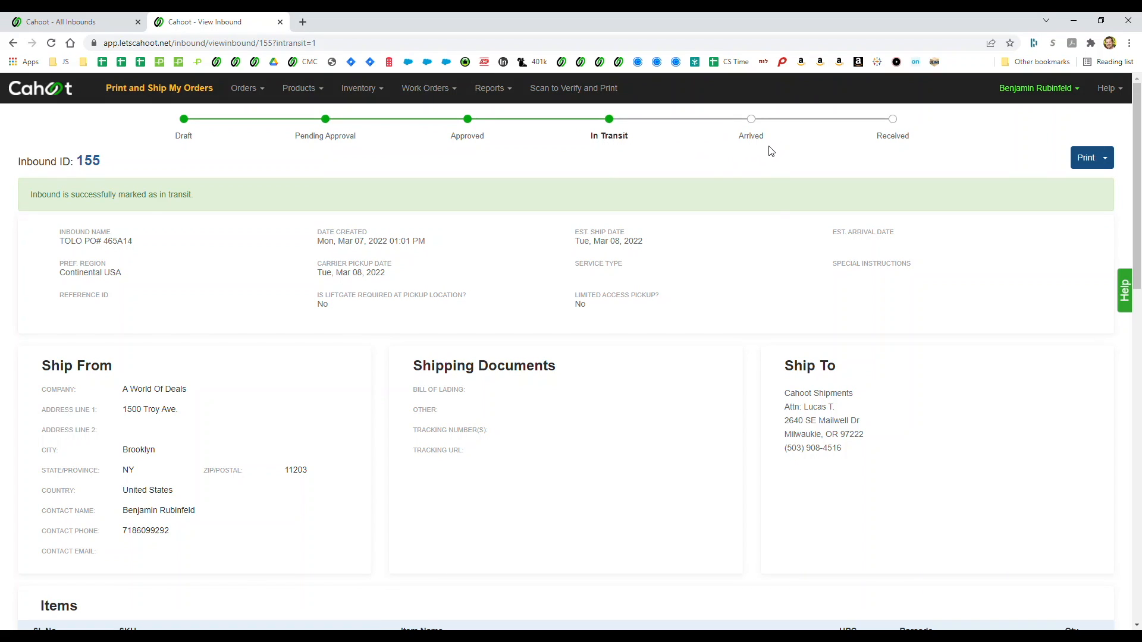
Step: Review the inbound's progress through receipt and compare each item's sent quantity with its good and damaged quantities
{"action": "scroll", "coordinate": [777, 230], "scroll_direction": "down", "scroll_amount": 7}
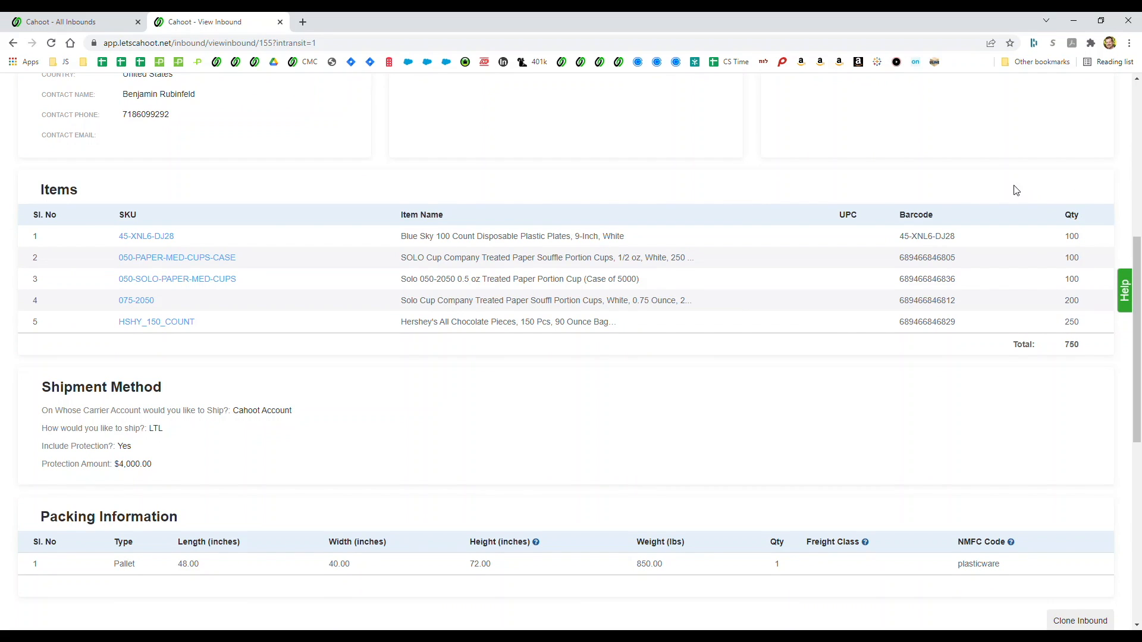
{"action": "scroll", "coordinate": [1024, 194], "scroll_direction": "up", "scroll_amount": 7}
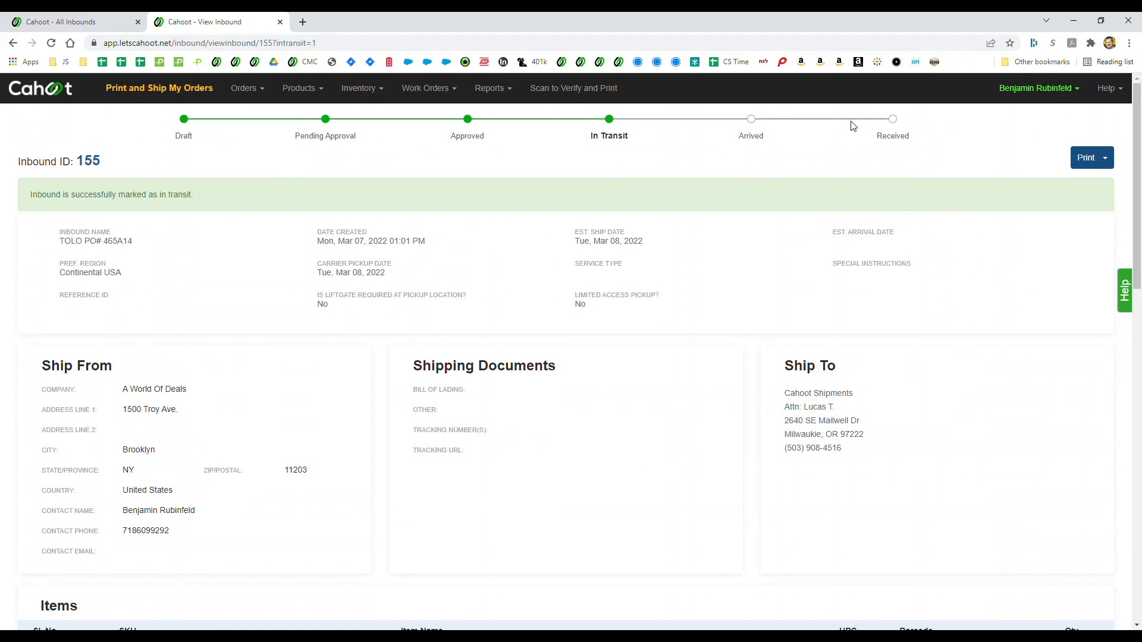
{"action": "scroll", "coordinate": [908, 192], "scroll_direction": "down", "scroll_amount": 5}
{"action": "scroll", "coordinate": [780, 294], "scroll_direction": "down", "scroll_amount": 3}
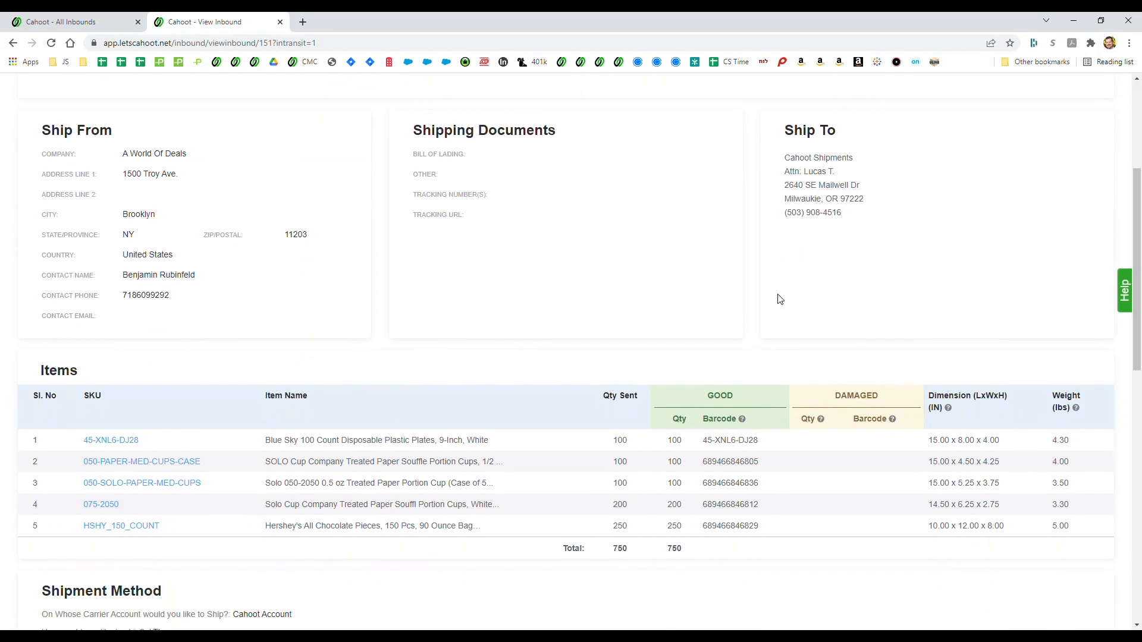
{"action": "scroll", "coordinate": [777, 300], "scroll_direction": "down", "scroll_amount": 6}
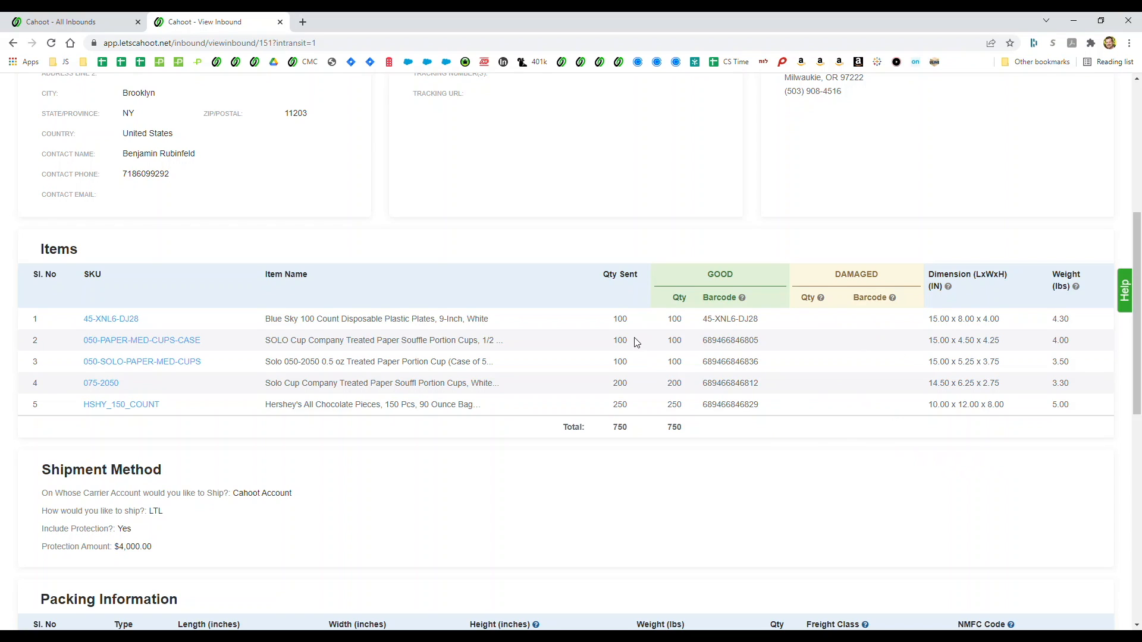
{"action": "double_click", "coordinate": [620, 319]}
{"action": "left_click", "coordinate": [655, 343]}
{"action": "scroll", "coordinate": [625, 339], "scroll_direction": "up", "scroll_amount": 4}
{"action": "scroll", "coordinate": [624, 339], "scroll_direction": "up", "scroll_amount": 2}
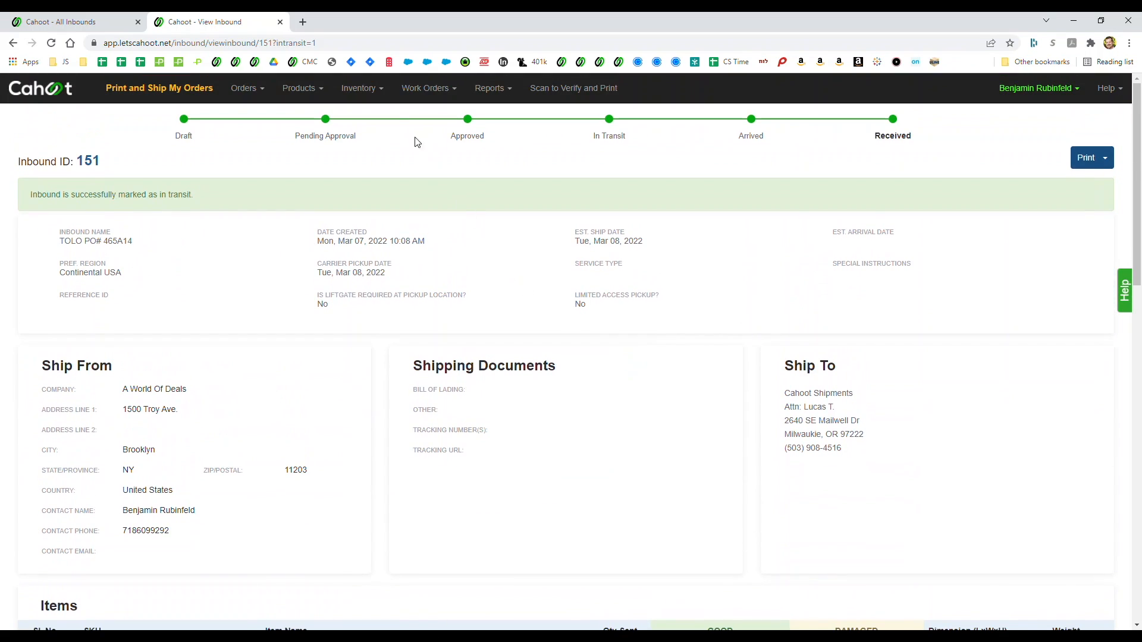
Step: Open the overview of your inventory held with partners
{"action": "left_click", "coordinate": [360, 90]}
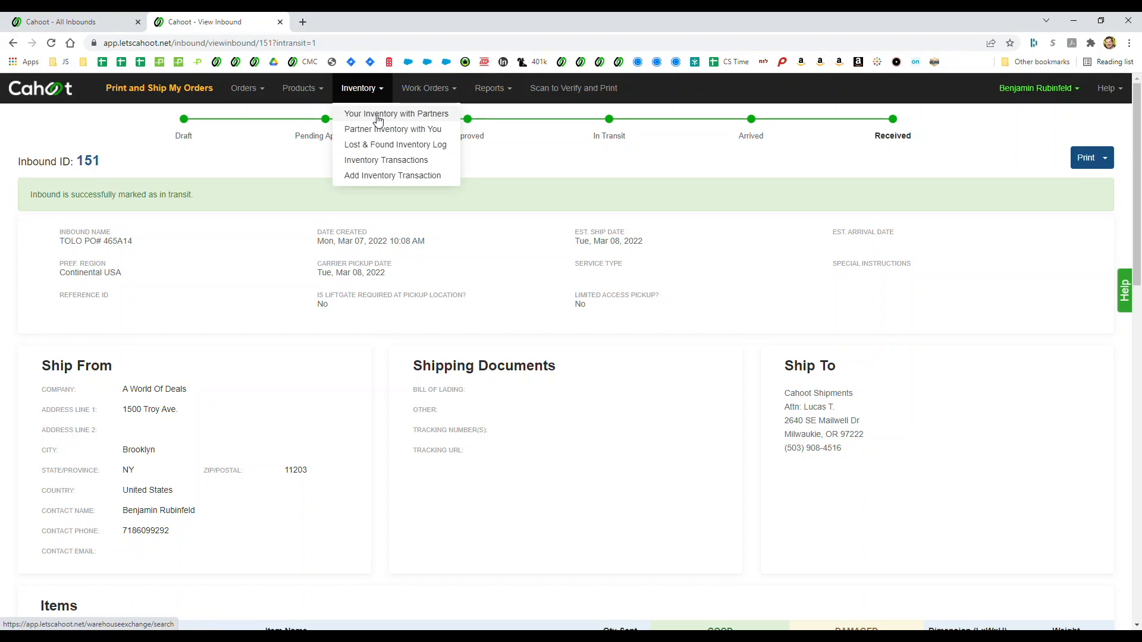